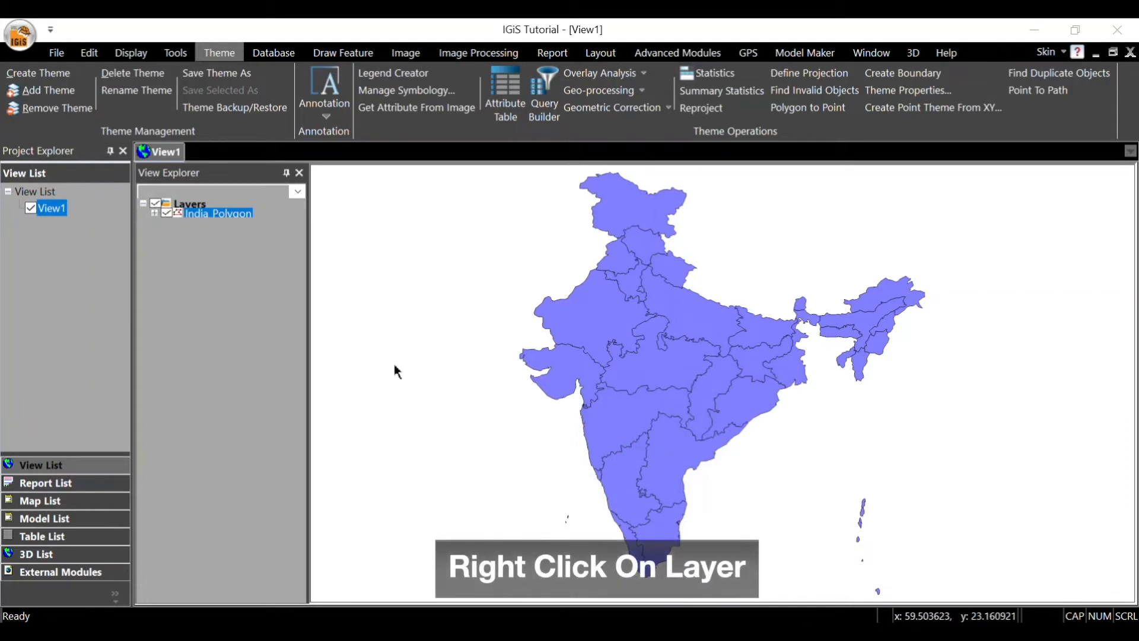
Step: Open the India_Polygon attribute table, enlarge it to look through all its fields, and close it
{"action": "right_click", "coordinate": [223, 218]}
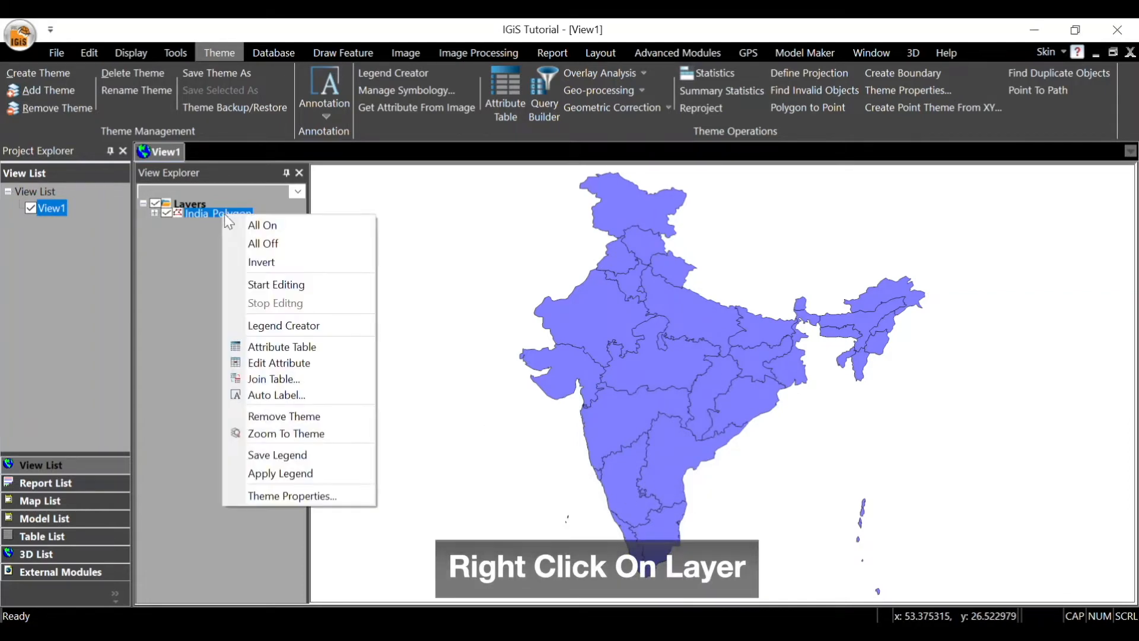
{"action": "left_click", "coordinate": [304, 348]}
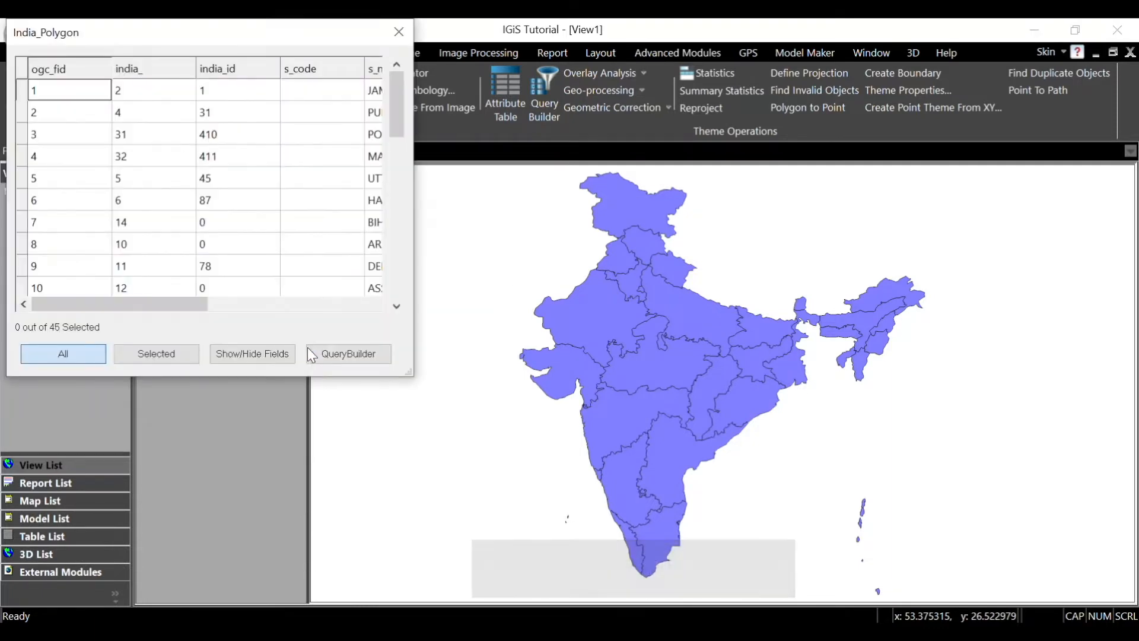
{"action": "left_click_drag", "start_coordinate": [413, 377], "coordinate": [635, 449]}
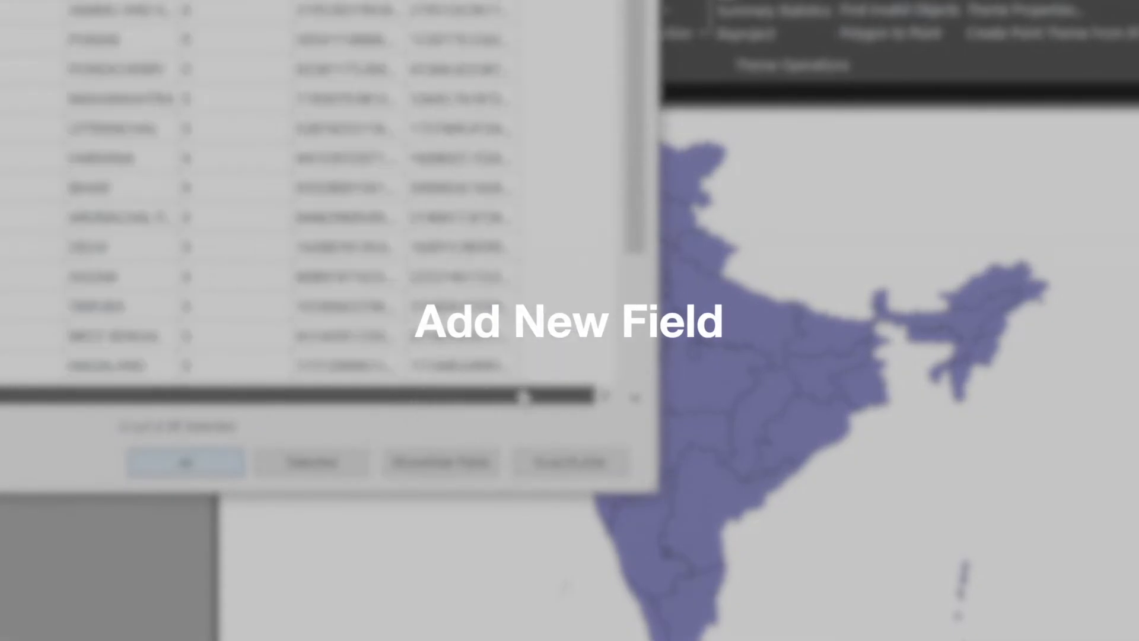
{"action": "left_click_drag", "start_coordinate": [522, 395], "coordinate": [344, 417]}
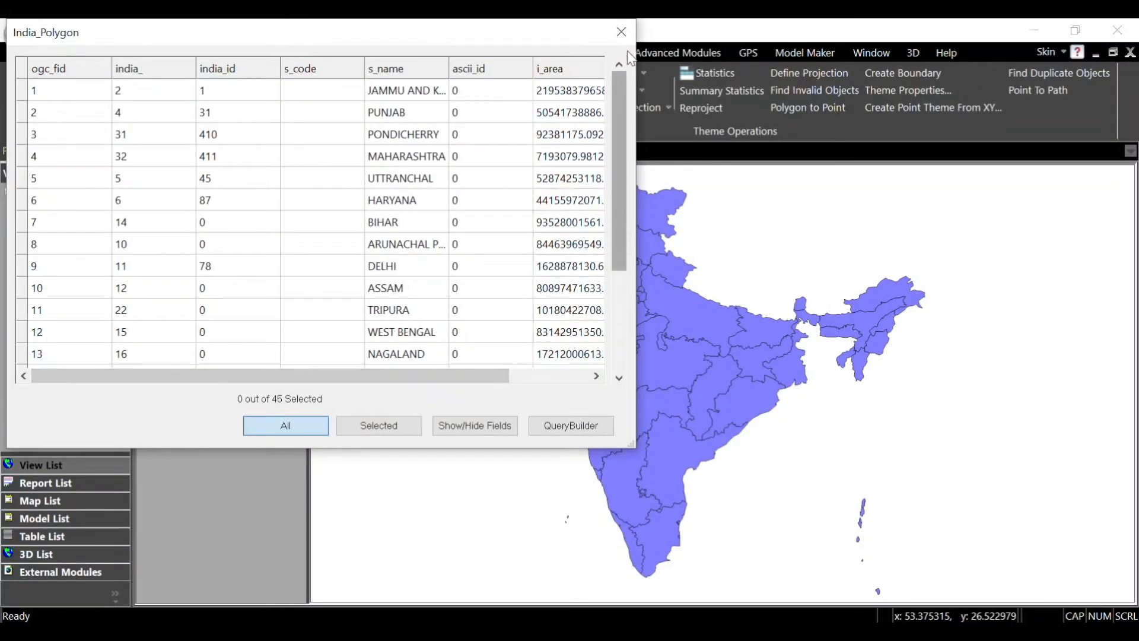
{"action": "left_click", "coordinate": [631, 34]}
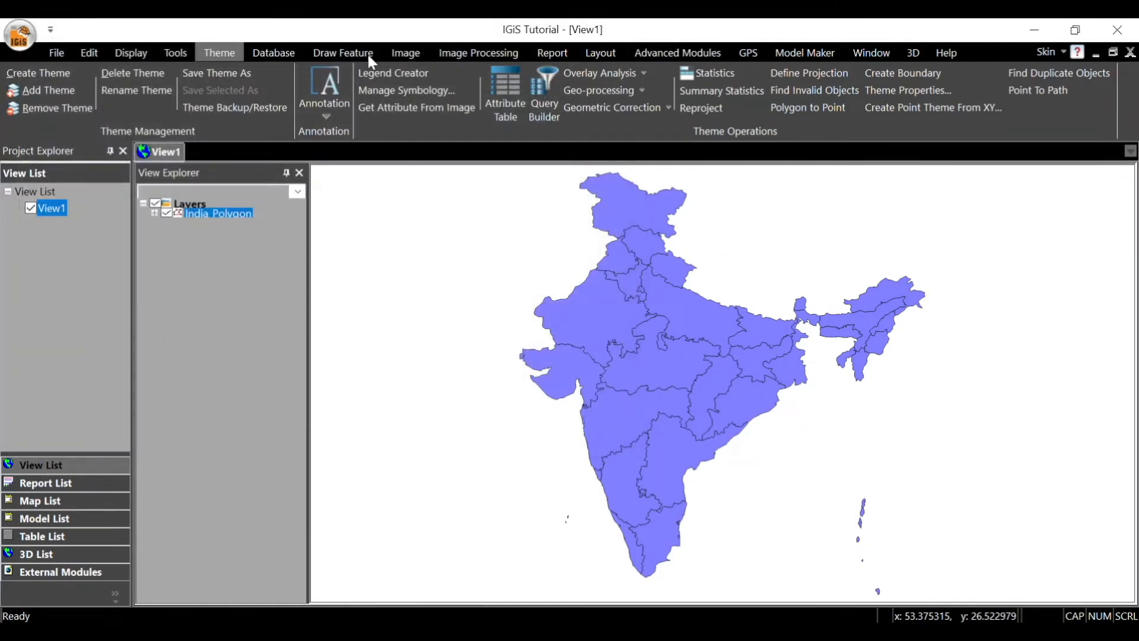
Step: Add a new field named Population with type int8 and no default value to the India_Polygon table structure
{"action": "left_click", "coordinate": [287, 52]}
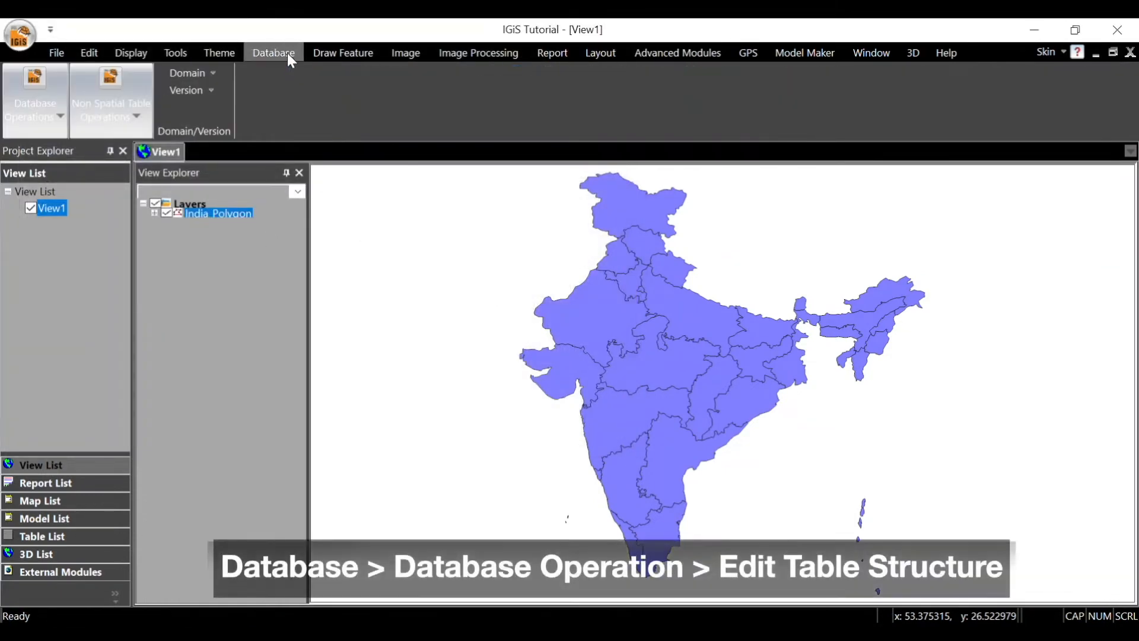
{"action": "left_click", "coordinate": [55, 116]}
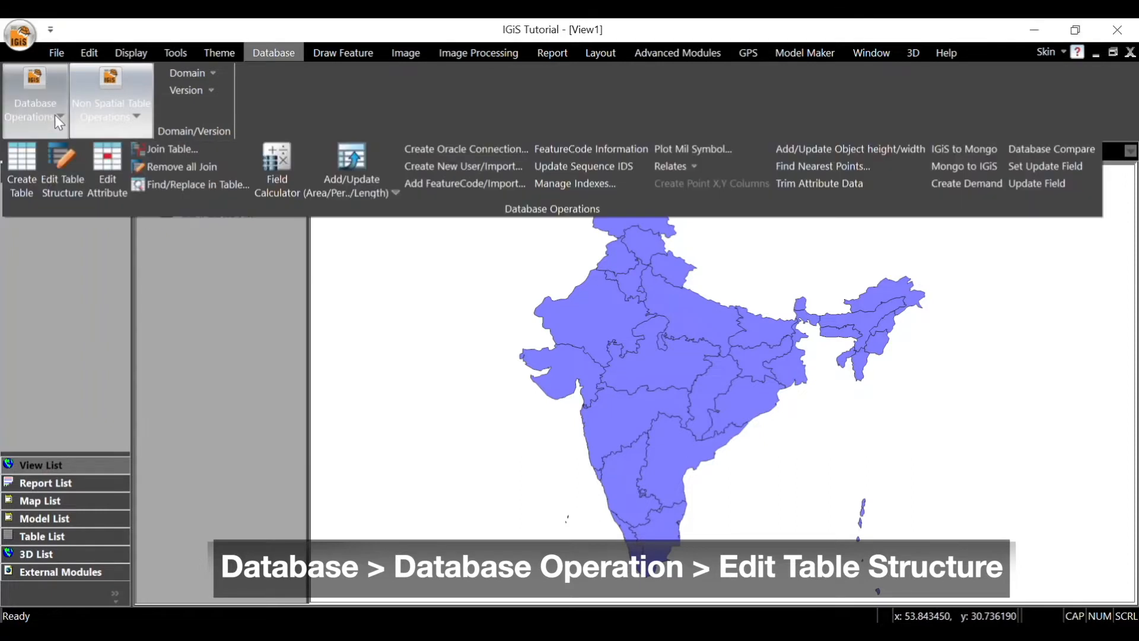
{"action": "left_click", "coordinate": [67, 196]}
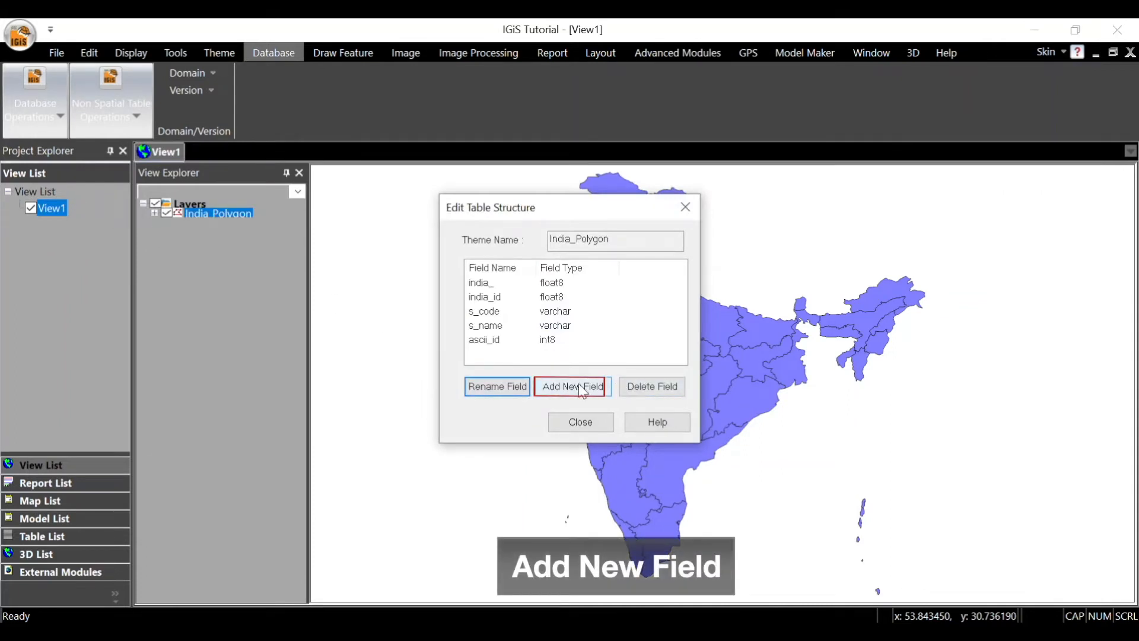
{"action": "left_click", "coordinate": [579, 385]}
{"action": "type", "text": "Popul"}
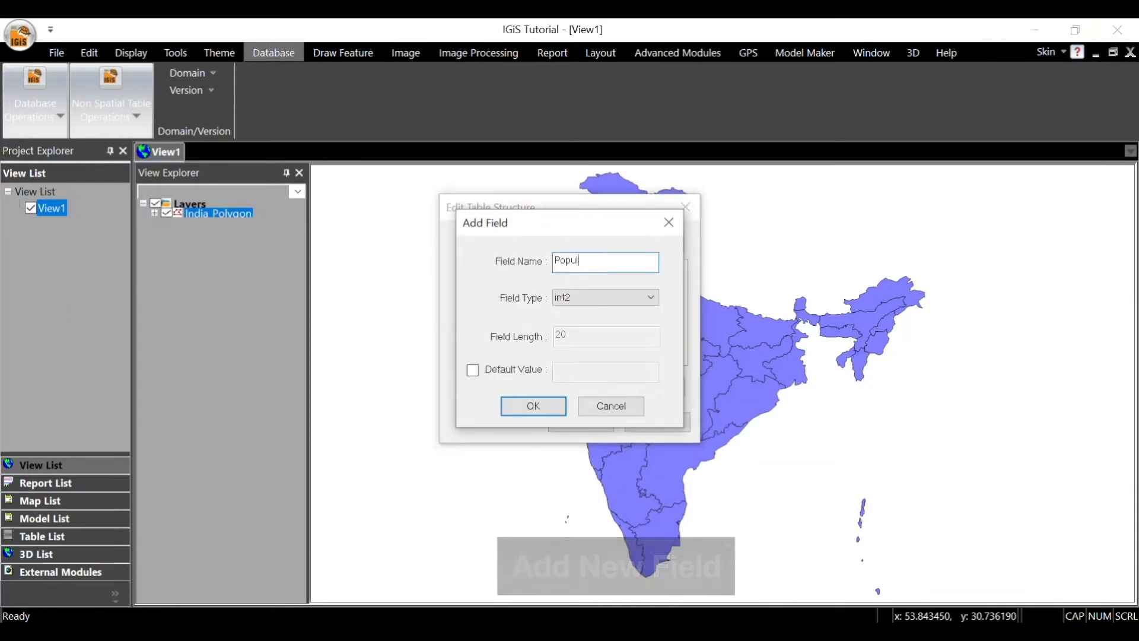
{"action": "type", "text": "ation"}
{"action": "left_click", "coordinate": [599, 295]}
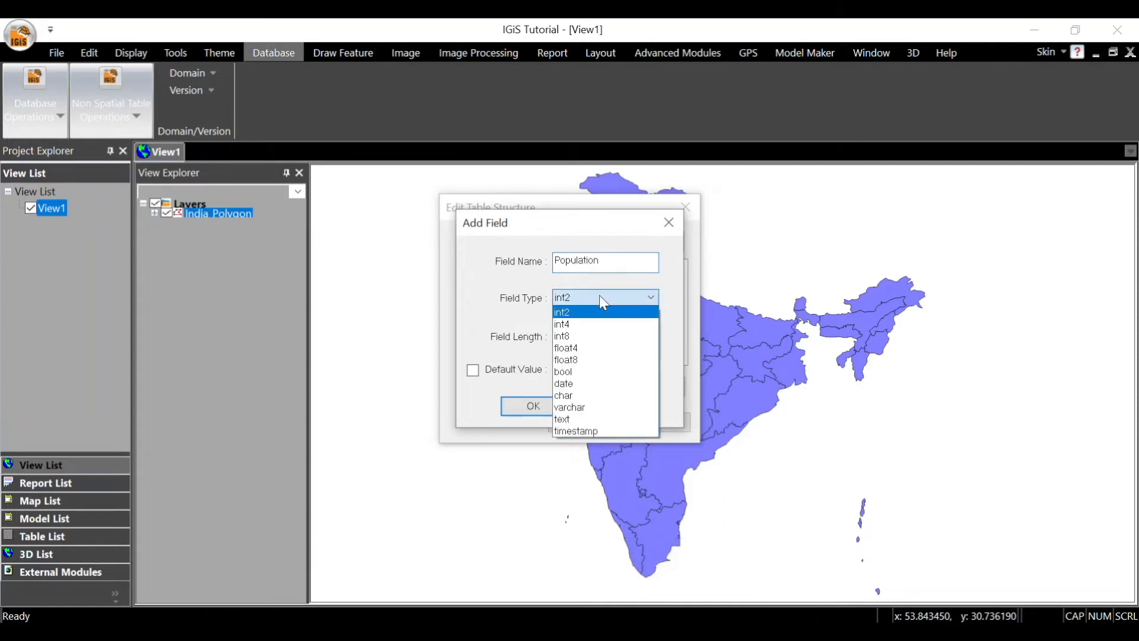
{"action": "left_click", "coordinate": [597, 337]}
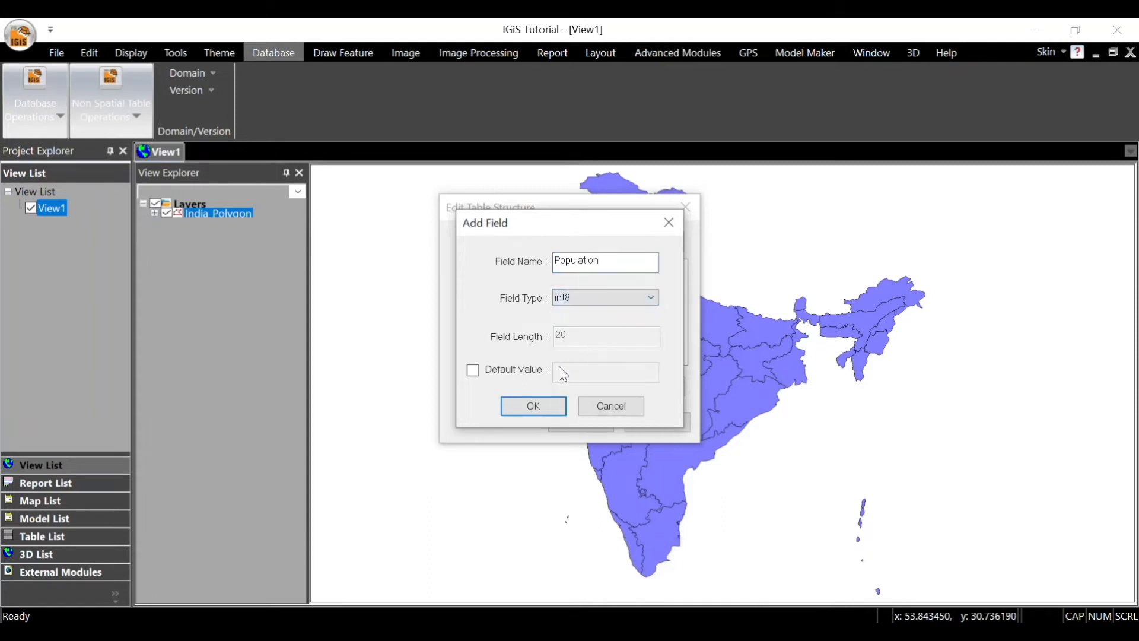
{"action": "left_click", "coordinate": [473, 371]}
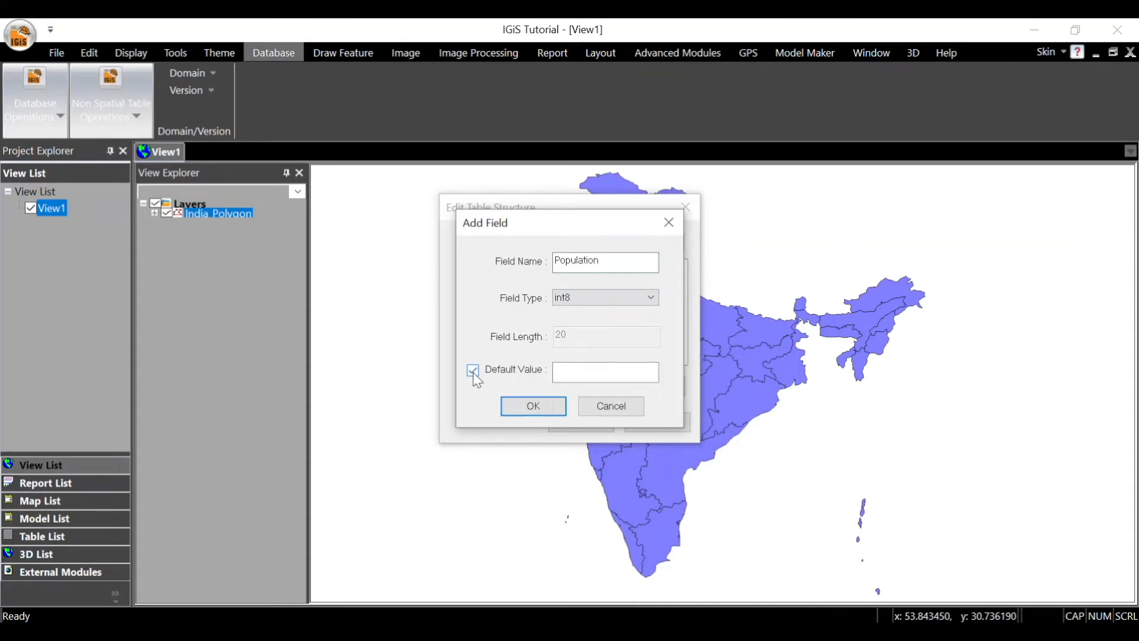
{"action": "left_click", "coordinate": [472, 372]}
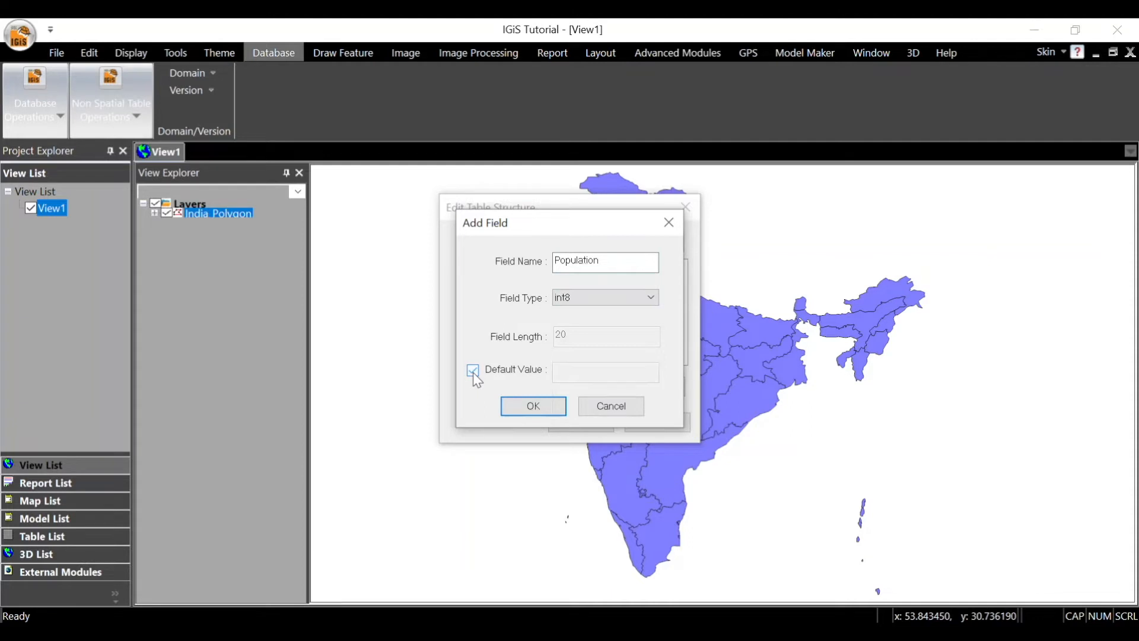
{"action": "left_click", "coordinate": [533, 406]}
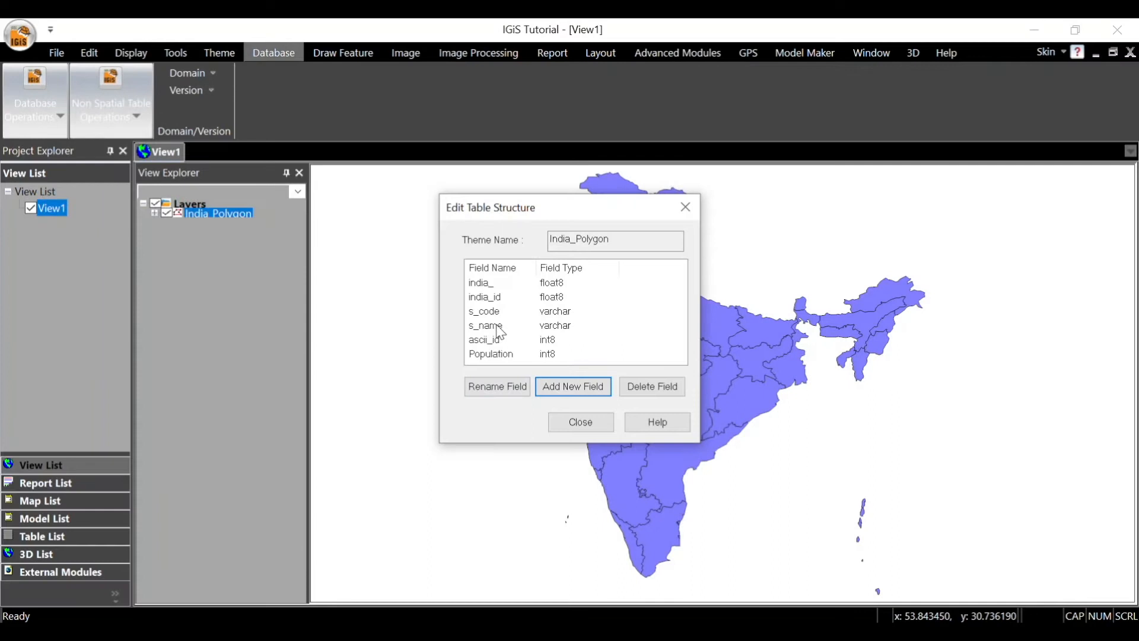
Step: Rename the s_name field to state_name in the India_Polygon table structure
{"action": "left_click", "coordinate": [497, 330]}
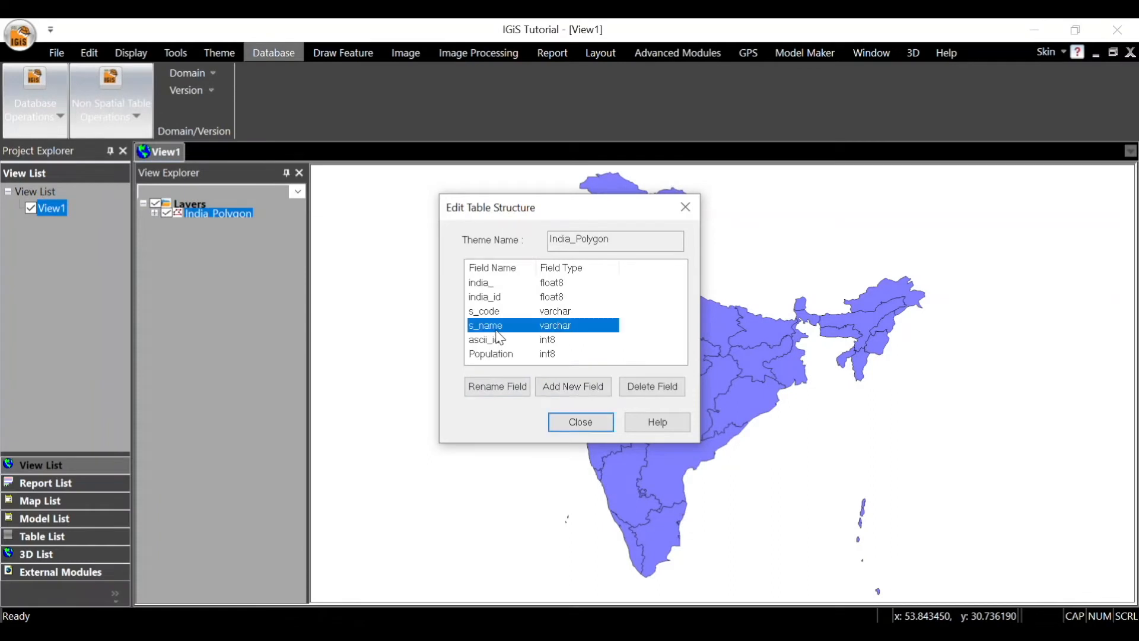
{"action": "left_click", "coordinate": [497, 387]}
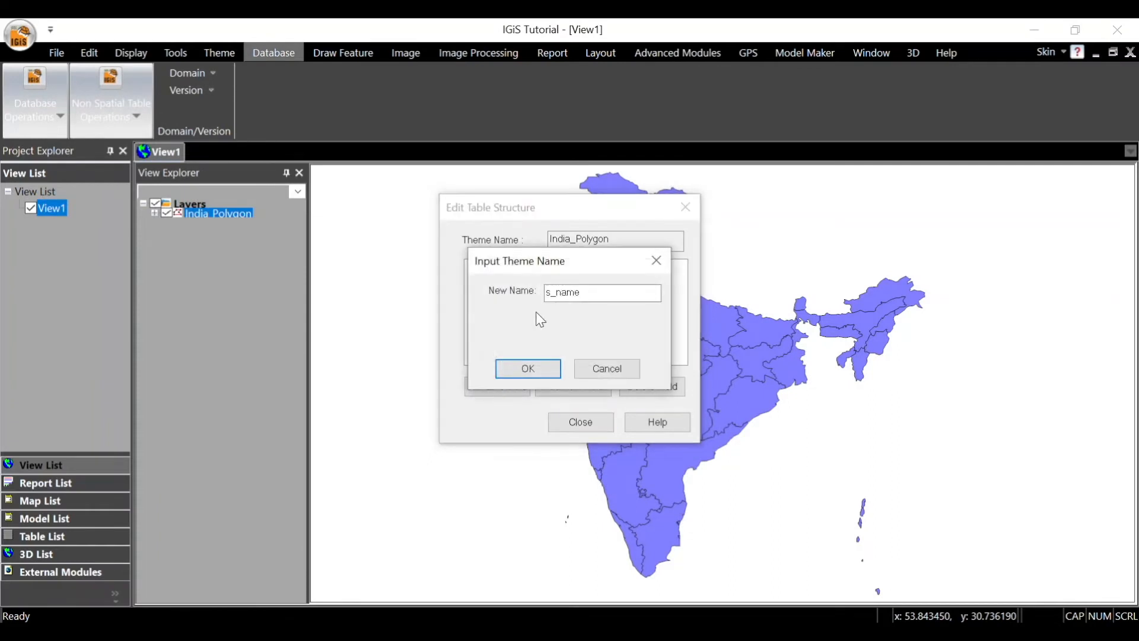
{"action": "left_click", "coordinate": [548, 292]}
{"action": "type", "text": "tate"}
{"action": "left_click", "coordinate": [550, 370]}
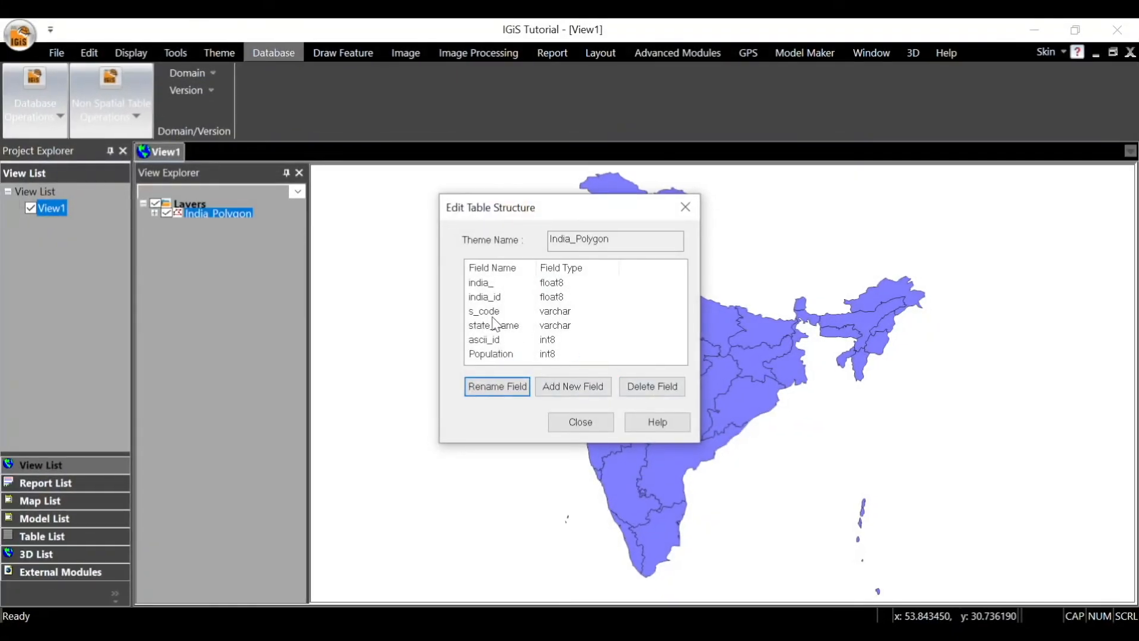
Step: Delete the s_code field from the India_Polygon table structure and close the structure editor
{"action": "left_click", "coordinate": [491, 317]}
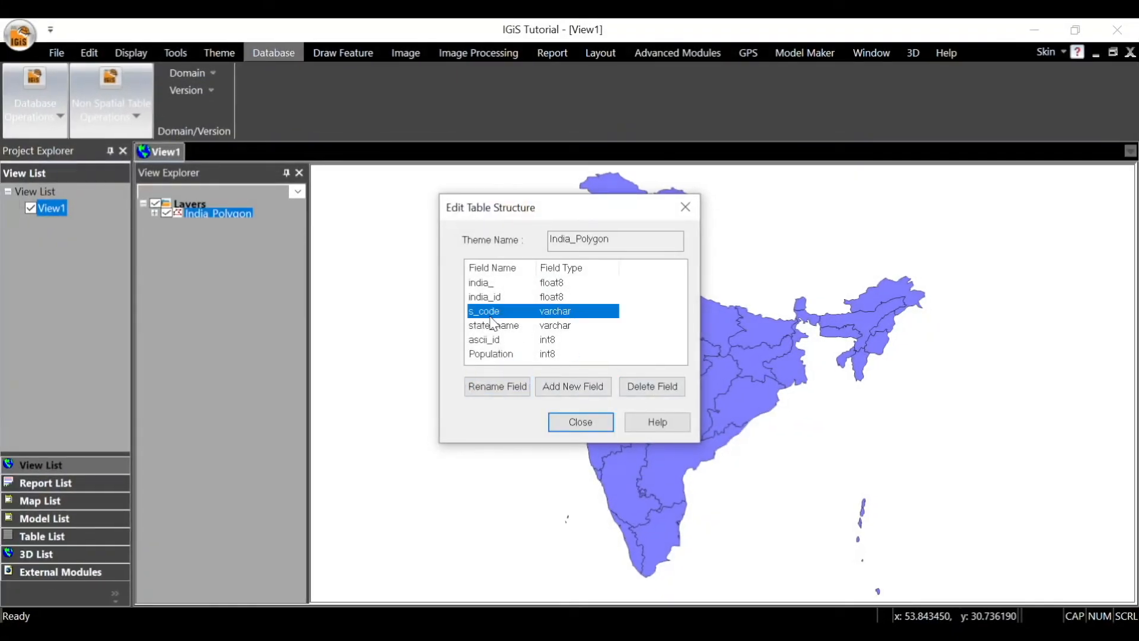
{"action": "left_click", "coordinate": [649, 386]}
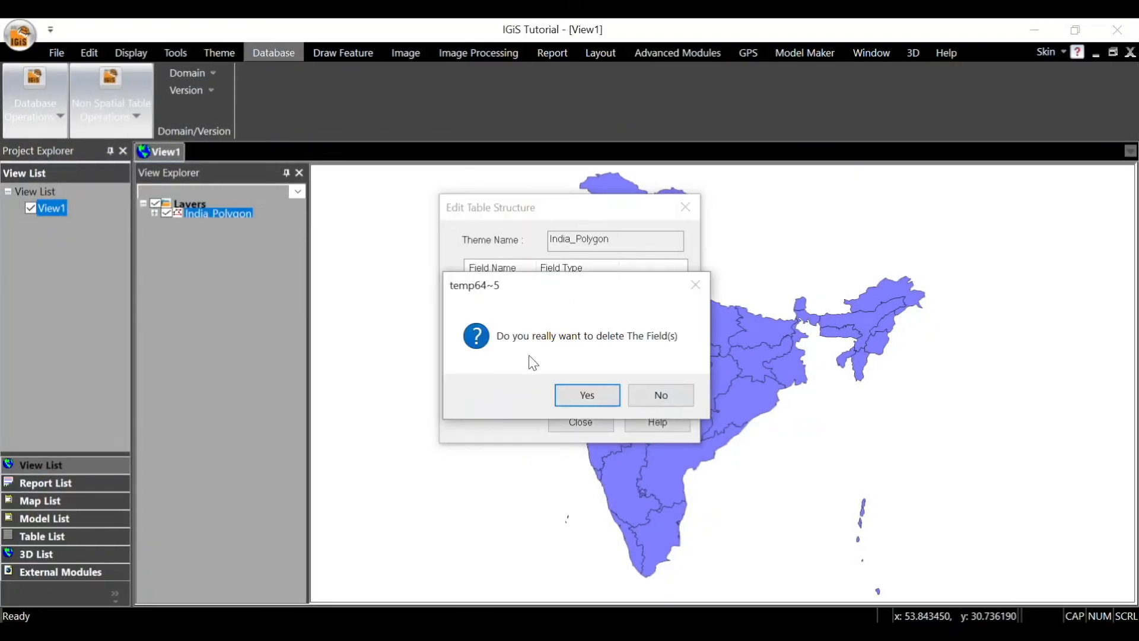
{"action": "left_click", "coordinate": [597, 392]}
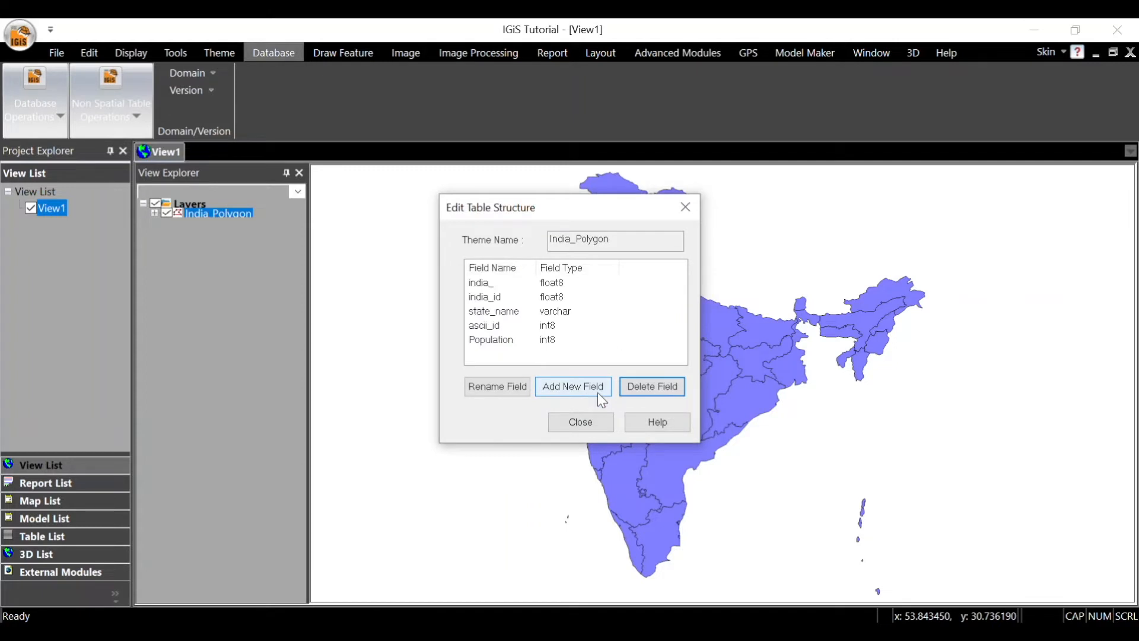
{"action": "left_click", "coordinate": [587, 421]}
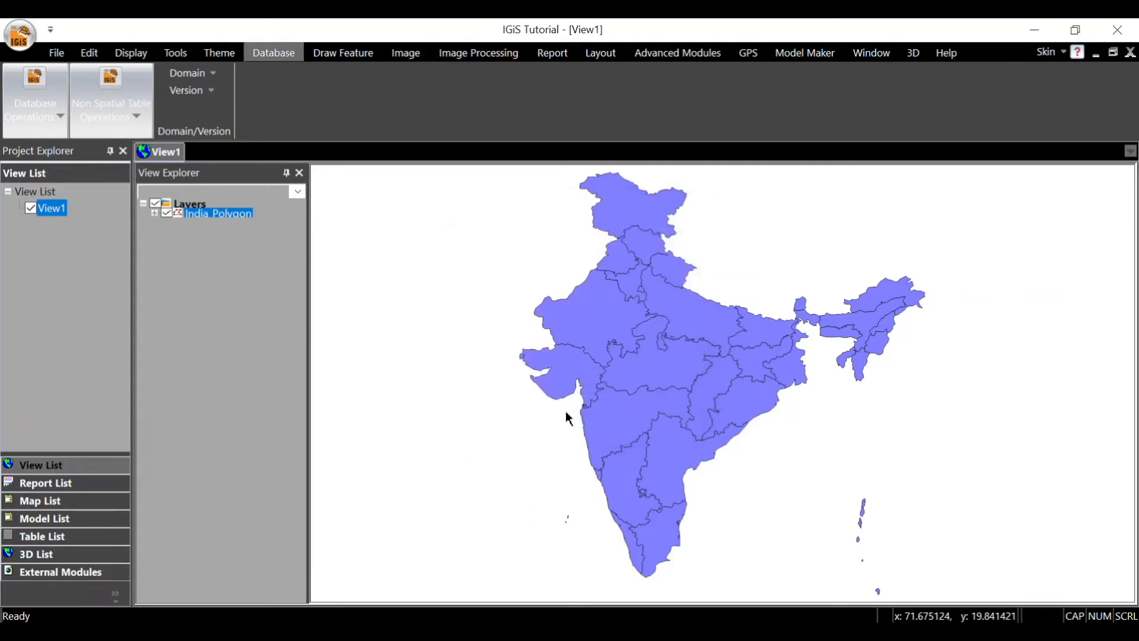
Step: Open the India_Polygon attribute table, enlarge it, and show the hidden Population and state_name fields
{"action": "right_click", "coordinate": [238, 216]}
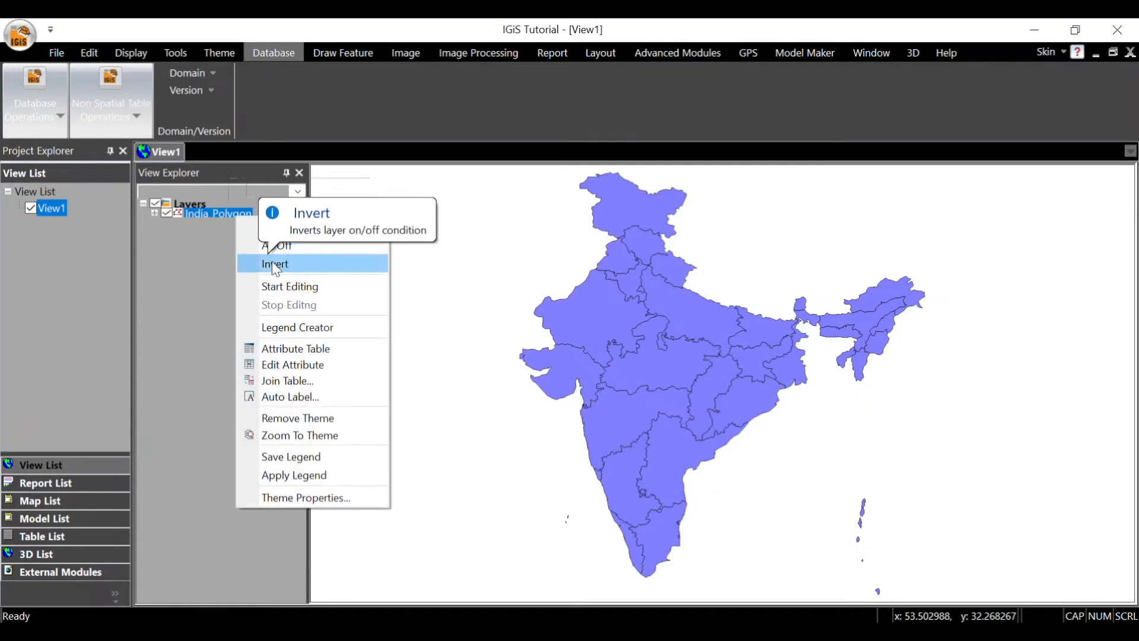
{"action": "left_click", "coordinate": [306, 350]}
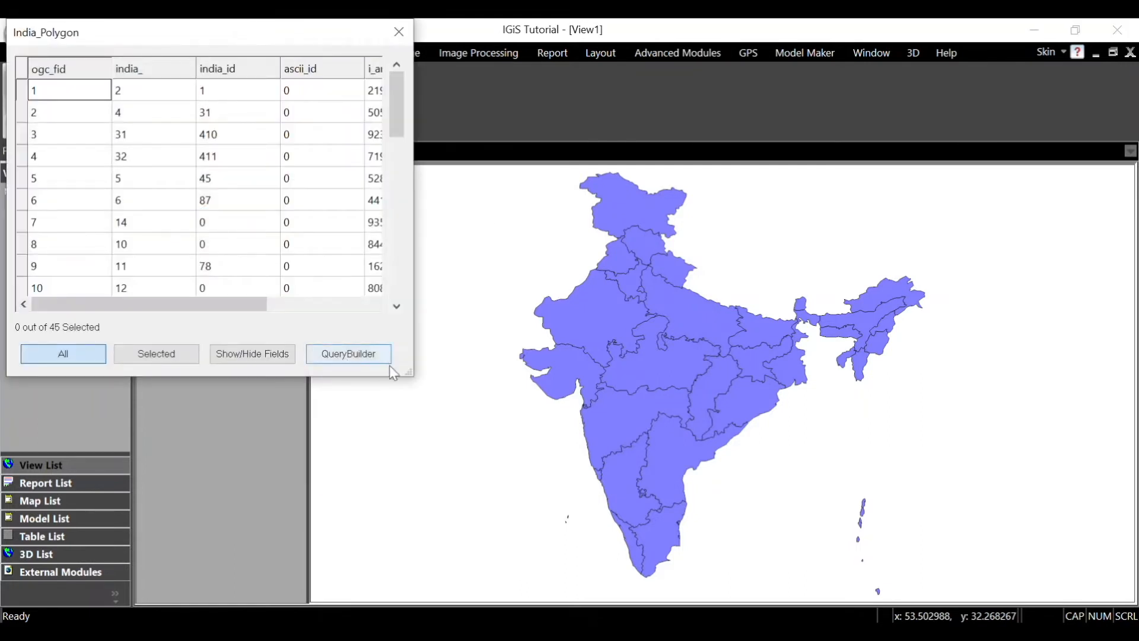
{"action": "left_click_drag", "start_coordinate": [409, 372], "coordinate": [767, 467]}
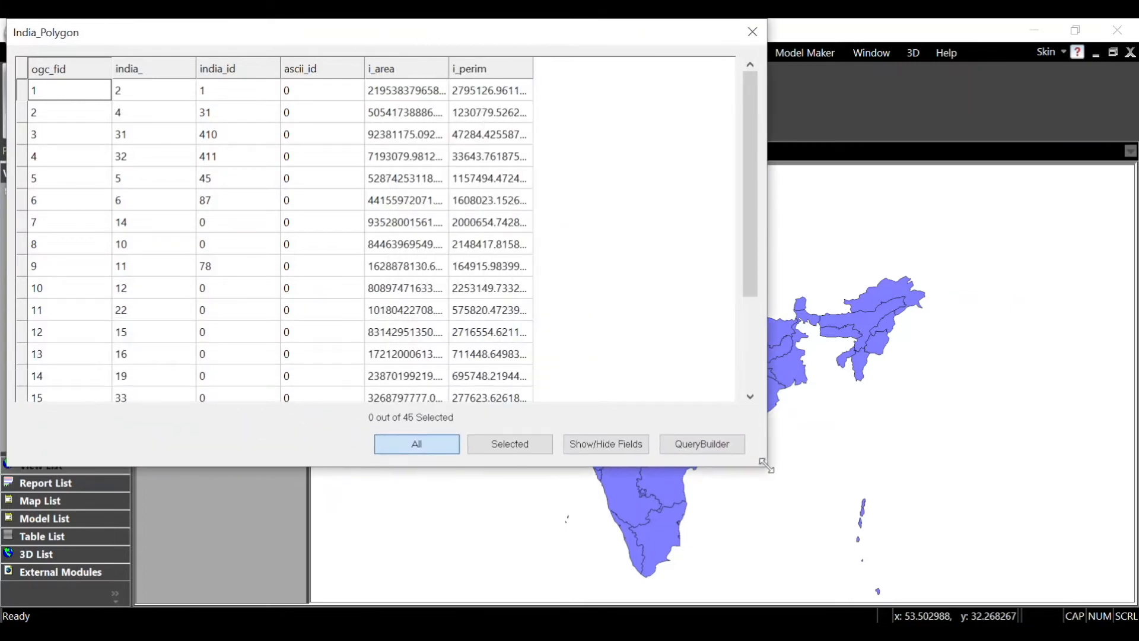
{"action": "left_click", "coordinate": [631, 447]}
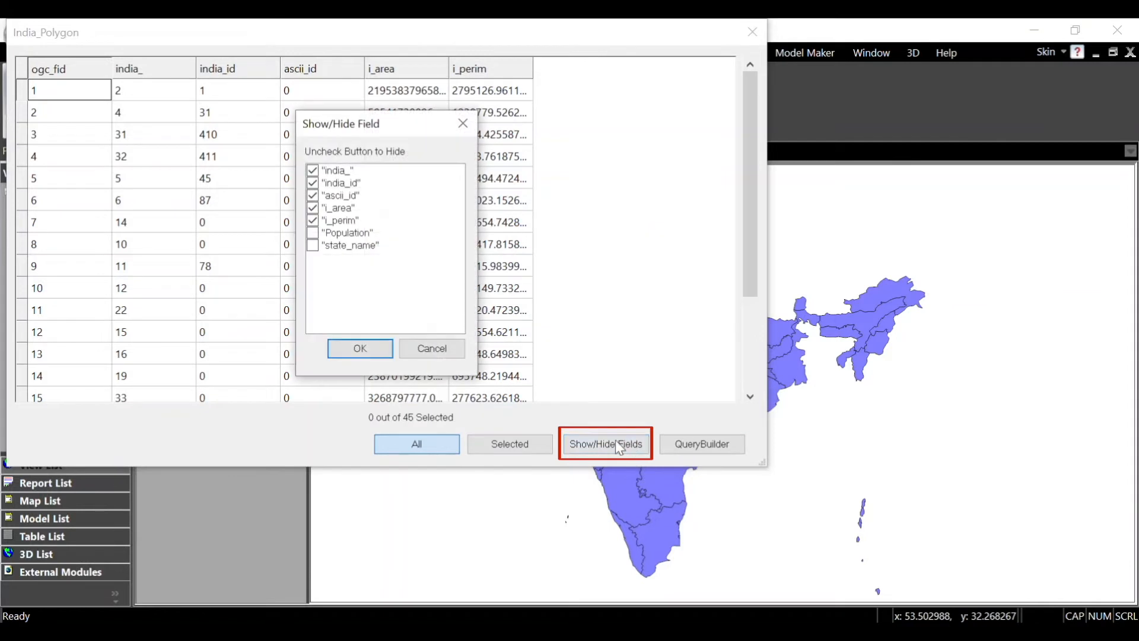
{"action": "left_click", "coordinate": [314, 233]}
{"action": "left_click", "coordinate": [313, 246]}
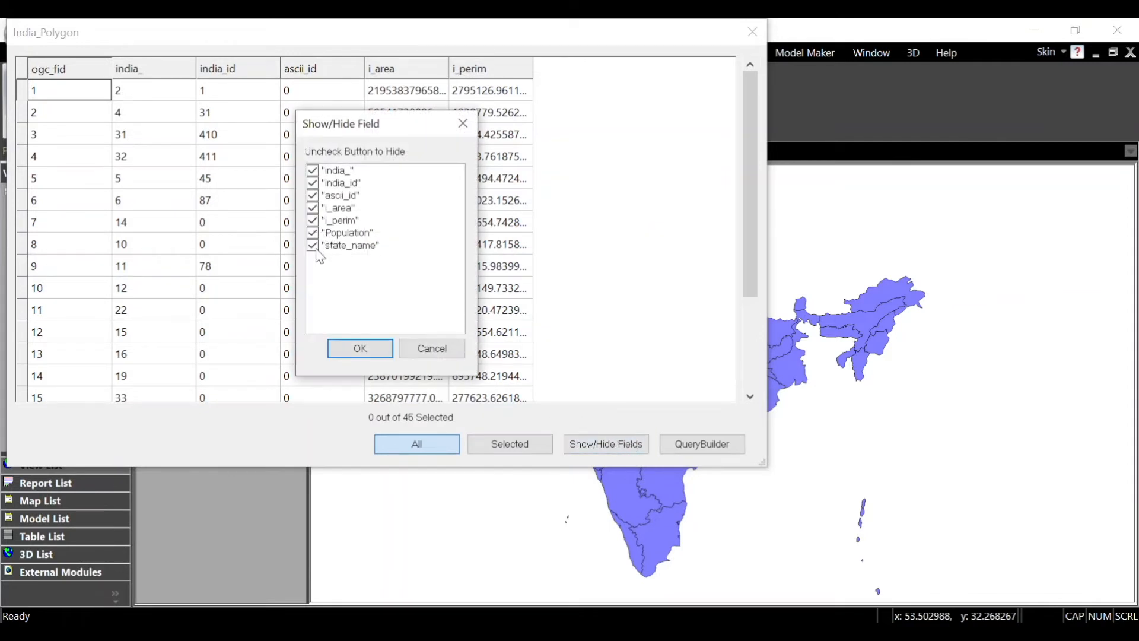
{"action": "left_click", "coordinate": [350, 349]}
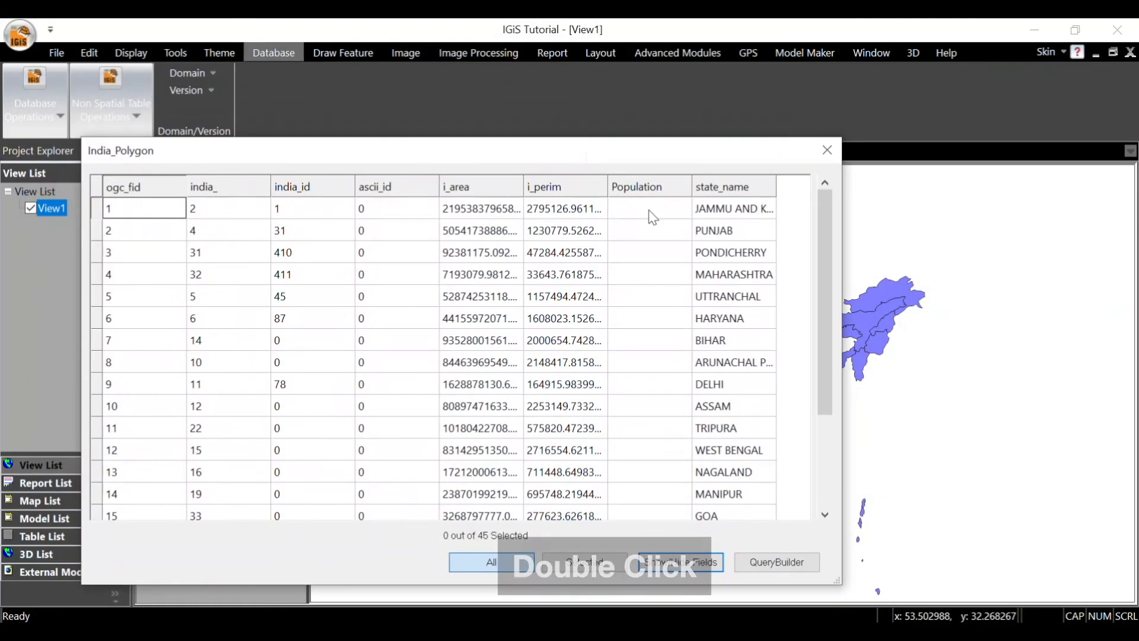
Step: Enter Population values 154325 for Jammu and Kashmir, 234152 for Punjab and 6654321 for Pondicherry, then close the table saving the changes
{"action": "double_click", "coordinate": [650, 198]}
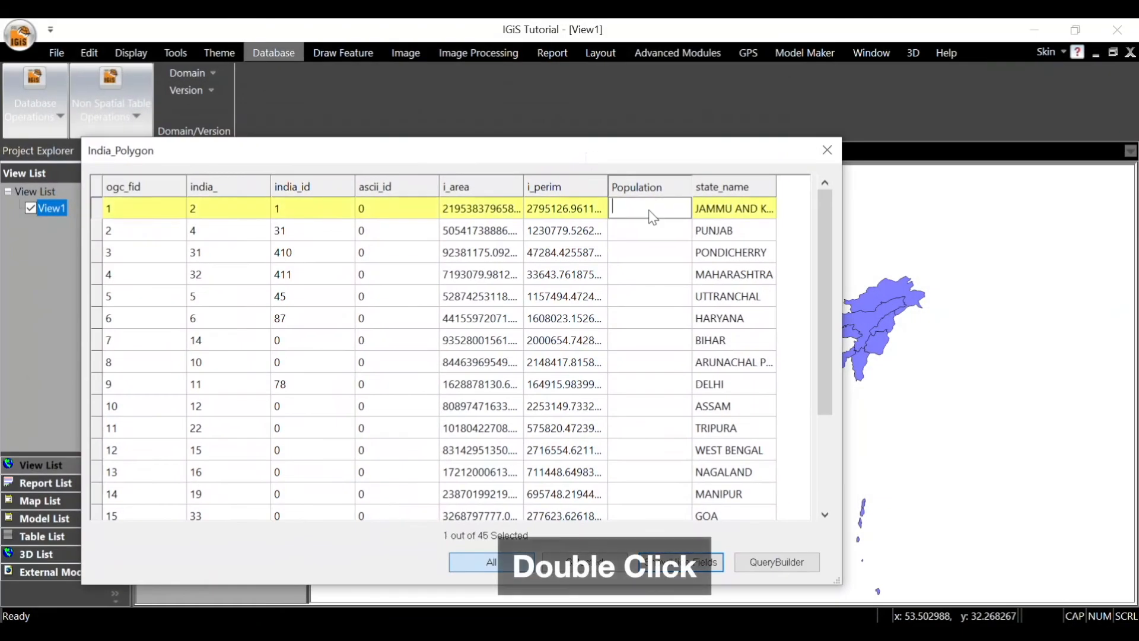
{"action": "type", "text": "154325"}
{"action": "double_click", "coordinate": [665, 233]}
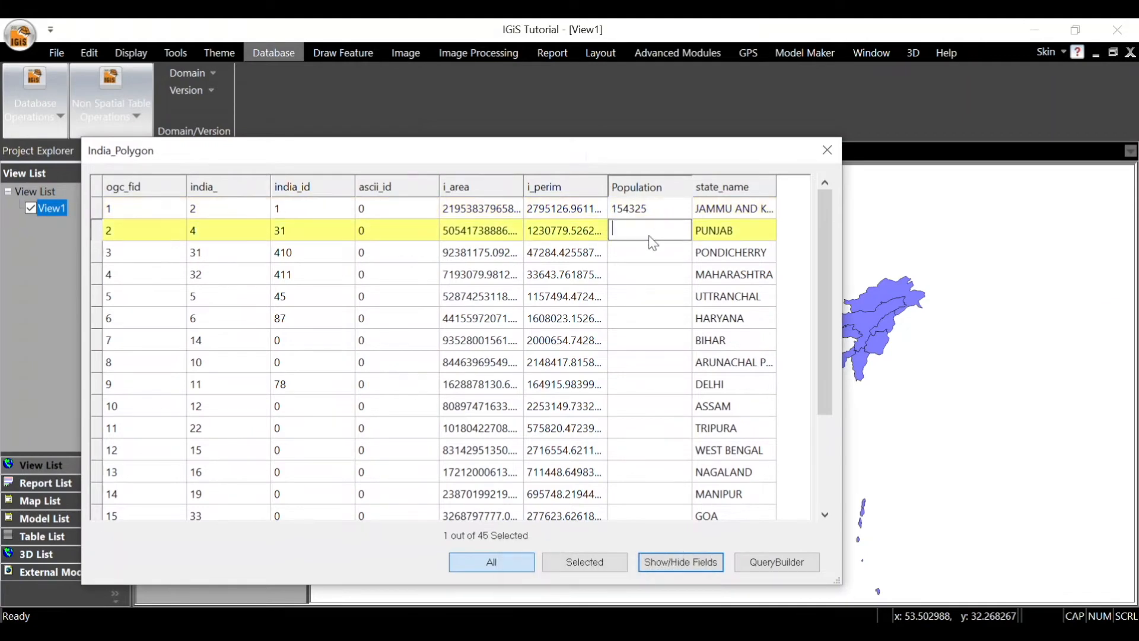
{"action": "type", "text": "234152"}
{"action": "double_click", "coordinate": [665, 254]}
{"action": "type", "text": "6654321"}
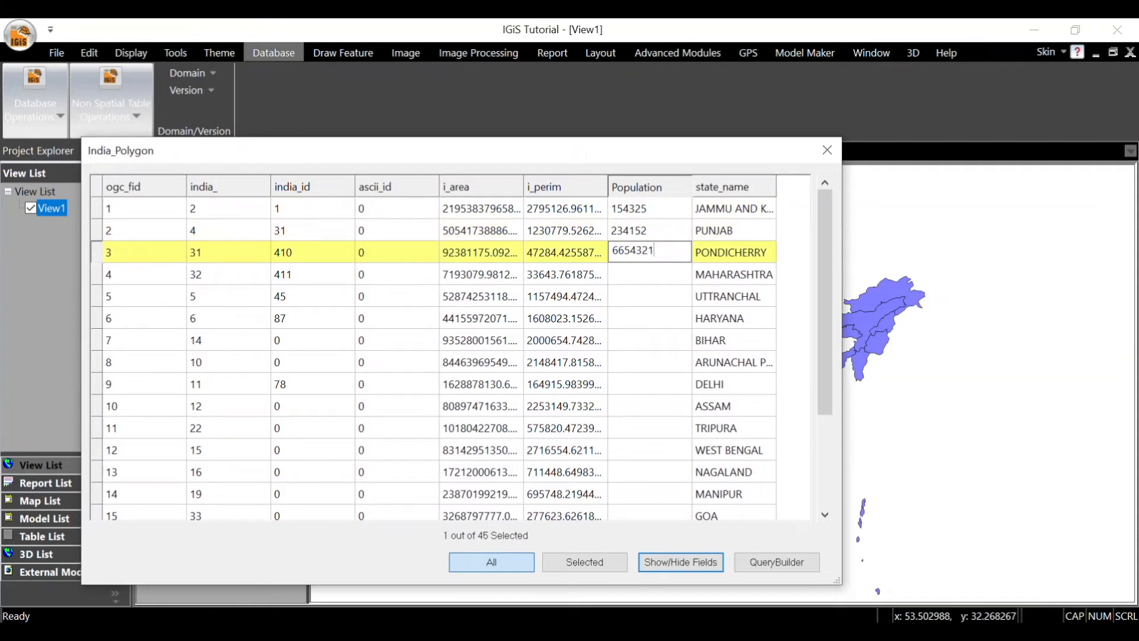
{"action": "left_click", "coordinate": [824, 149]}
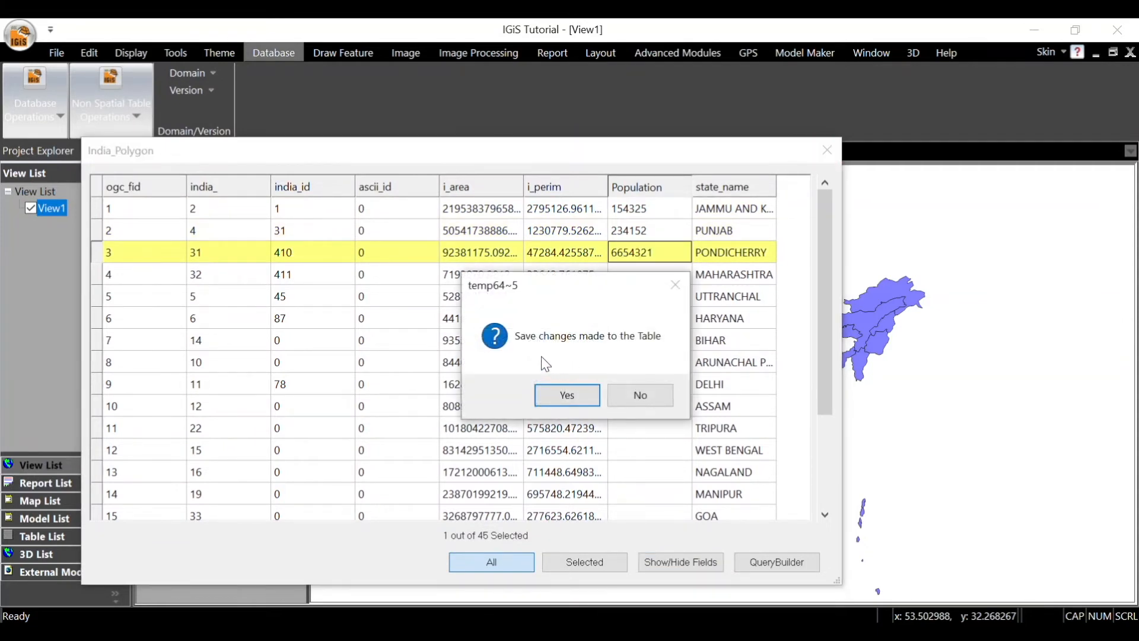
{"action": "left_click", "coordinate": [578, 393]}
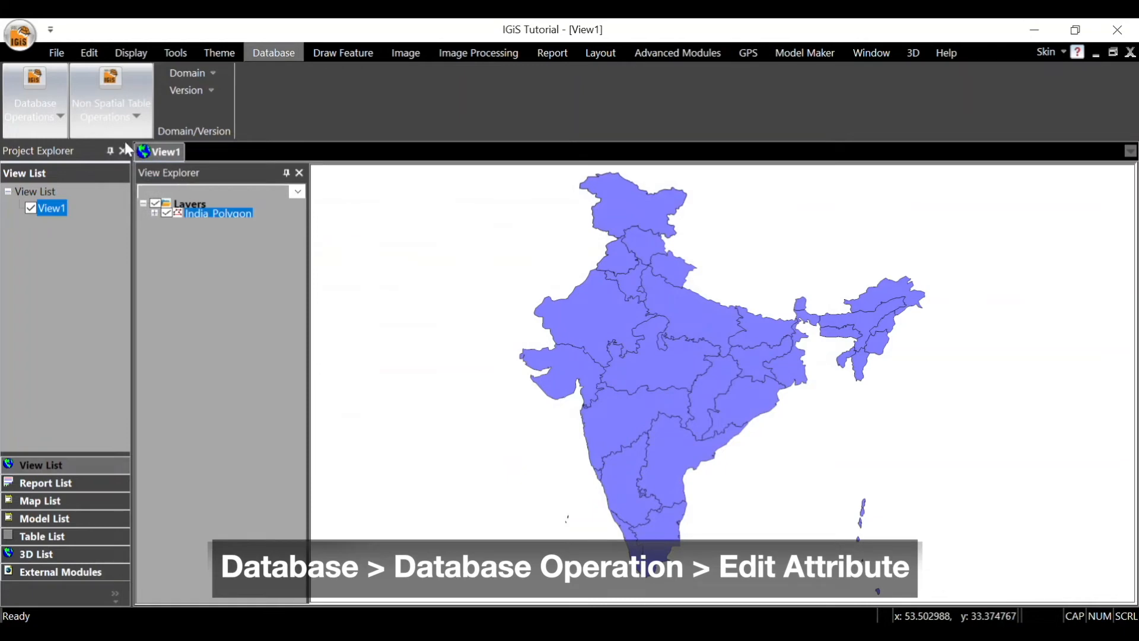
Step: Use Edit Attribute on the Madhya Pradesh polygon in the map and set its Population to 765432
{"action": "left_click", "coordinate": [58, 118]}
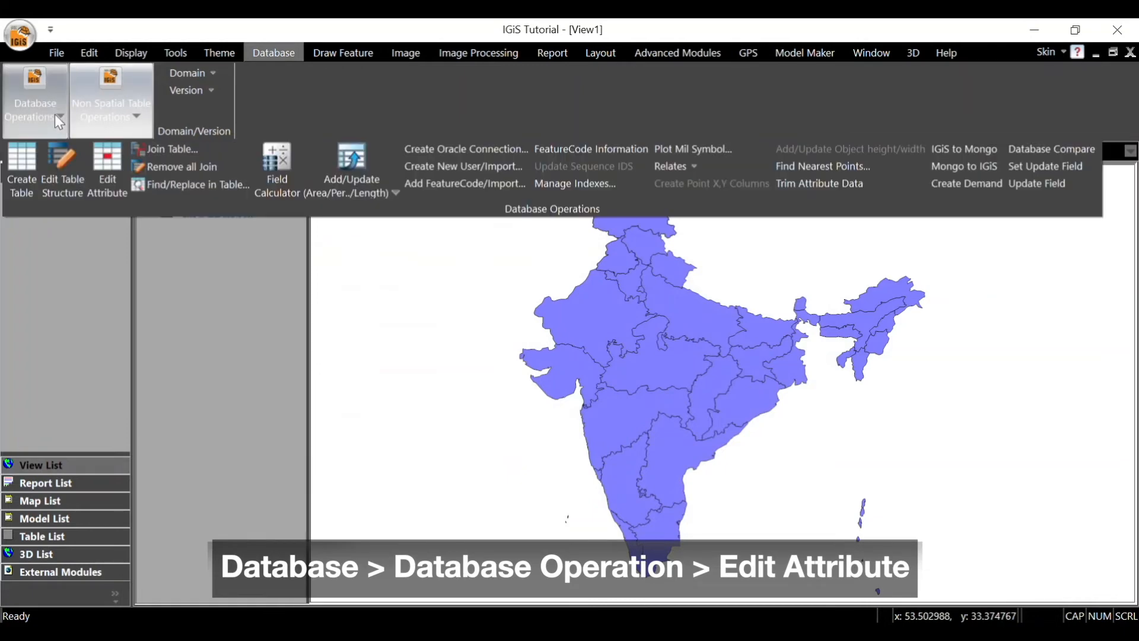
{"action": "left_click", "coordinate": [108, 169]}
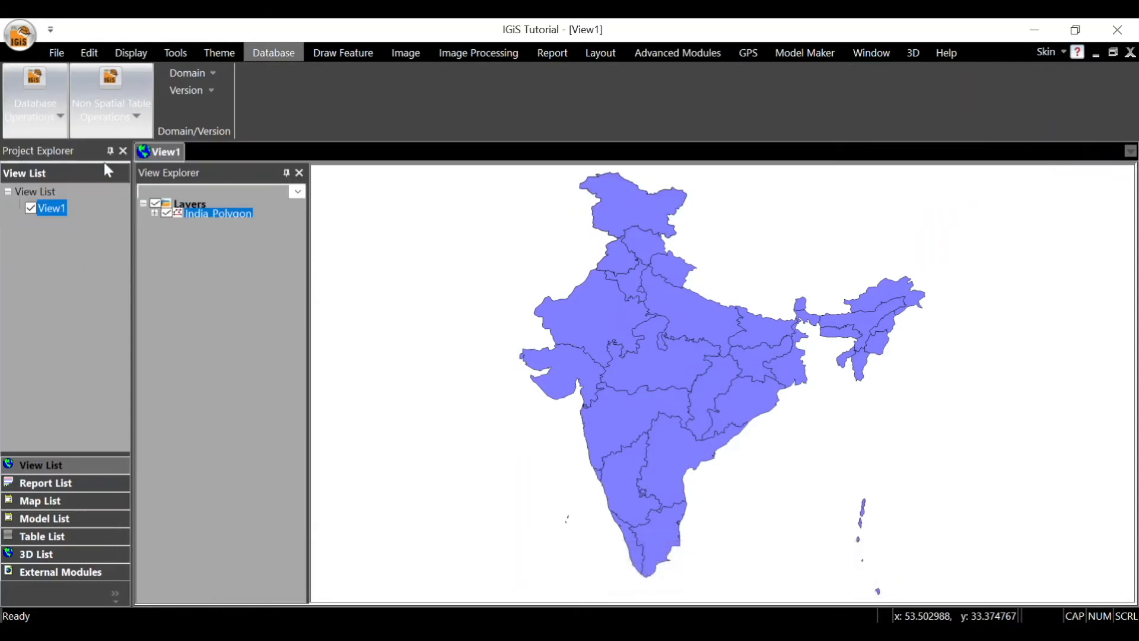
{"action": "left_click", "coordinate": [660, 368]}
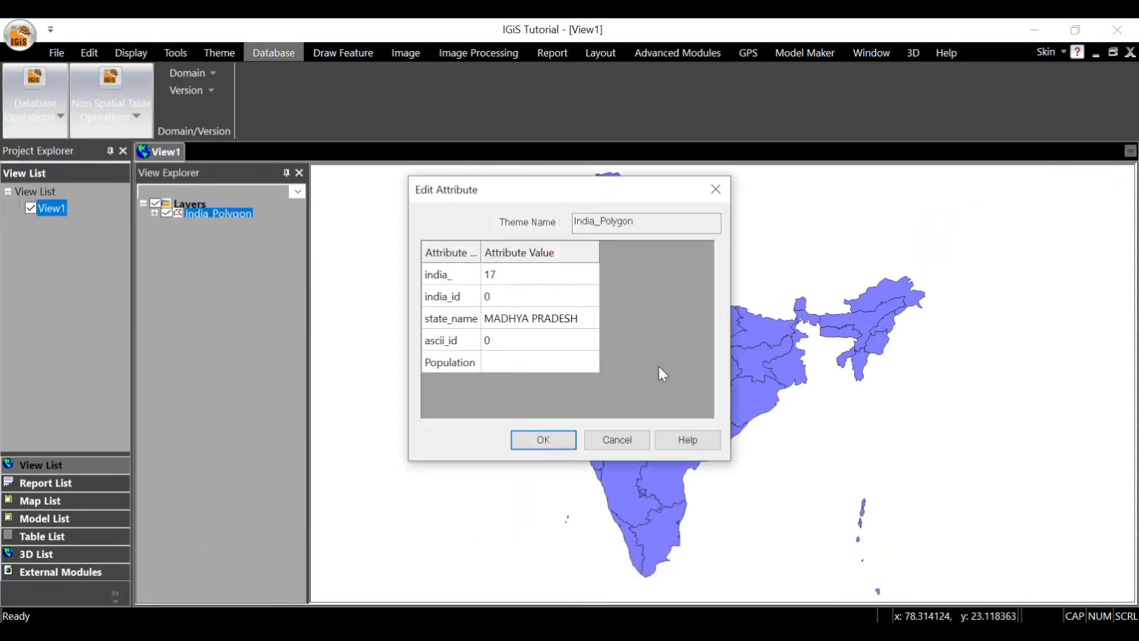
{"action": "left_click", "coordinate": [529, 359]}
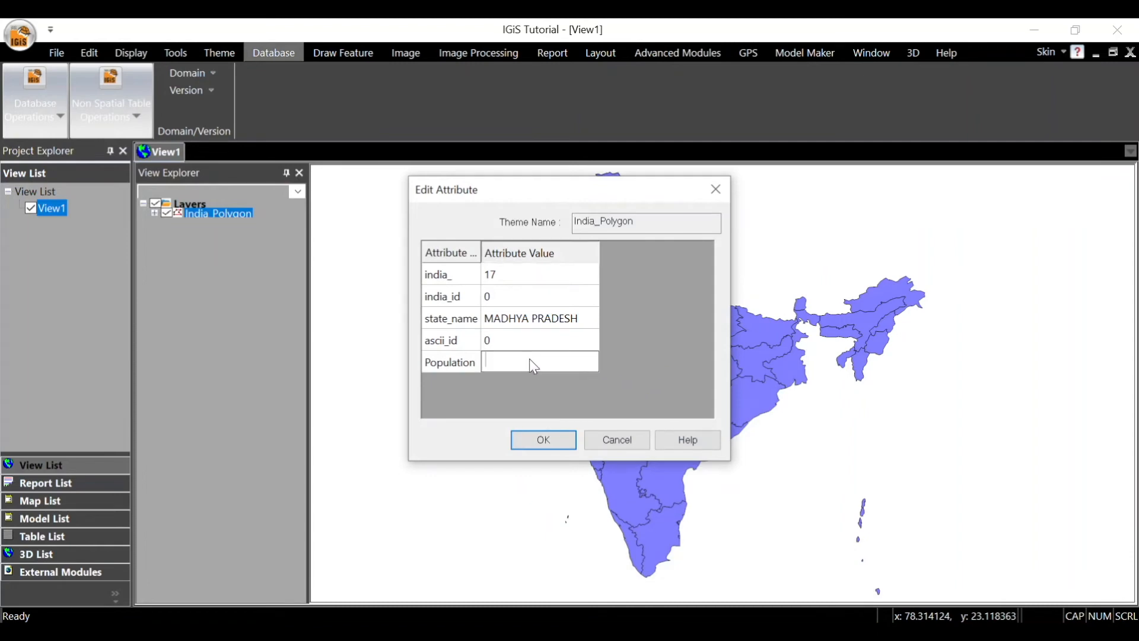
{"action": "type", "text": "765432"}
{"action": "left_click", "coordinate": [532, 439]}
Step: Edit the attributes of the Karnataka polygon on the map, setting its Population to 43321
{"action": "left_click", "coordinate": [624, 463]}
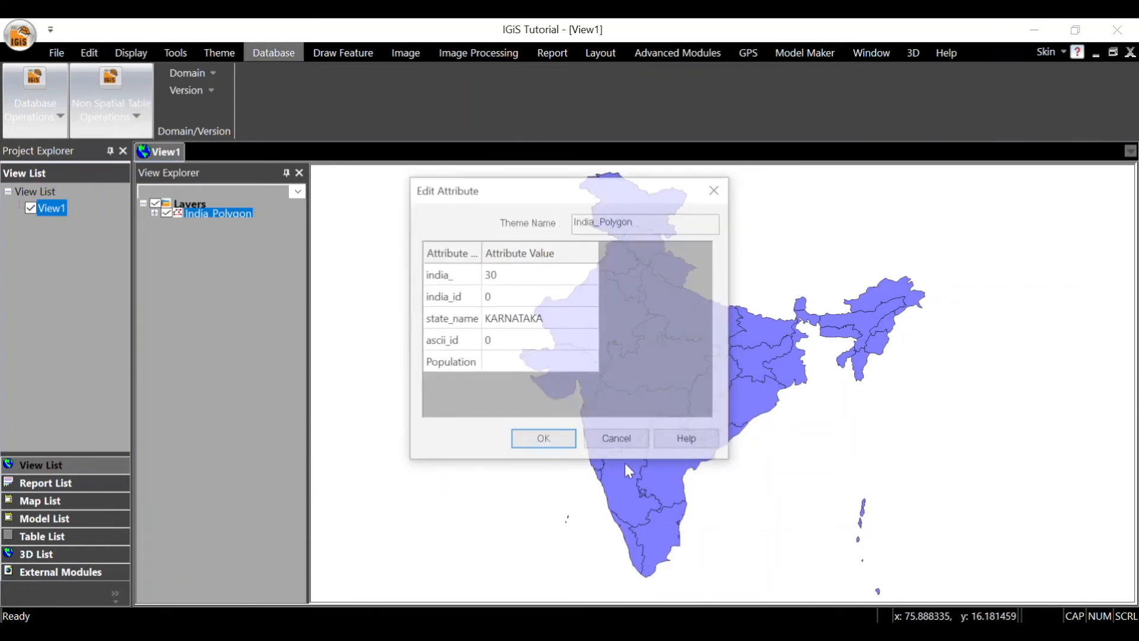
{"action": "left_click", "coordinate": [551, 363]}
{"action": "type", "text": "43321"}
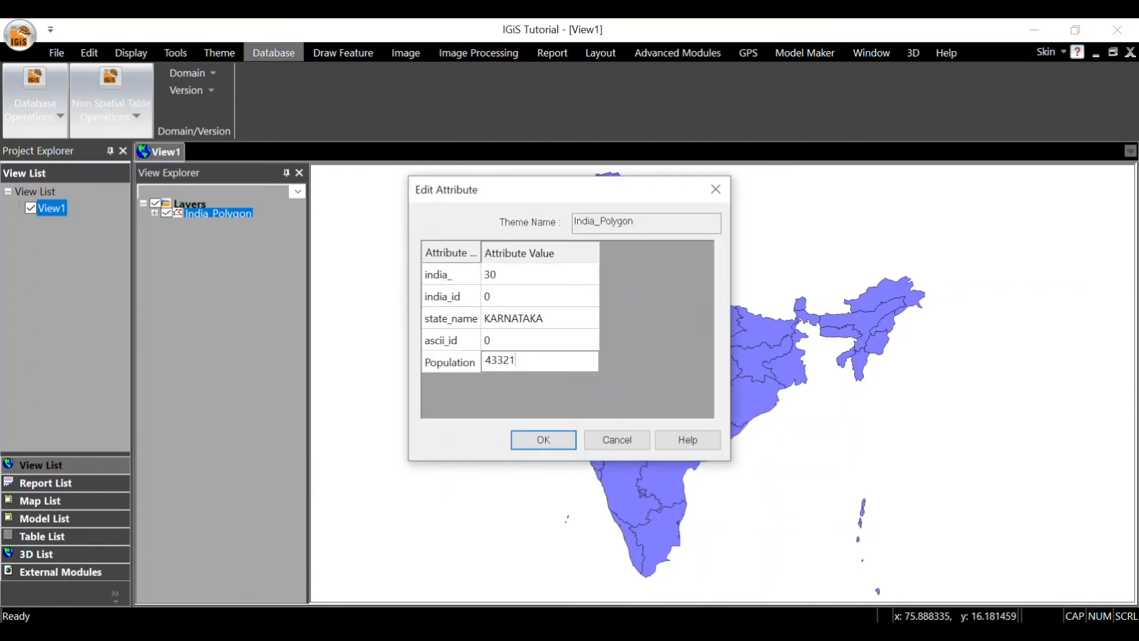
{"action": "left_click", "coordinate": [543, 439]}
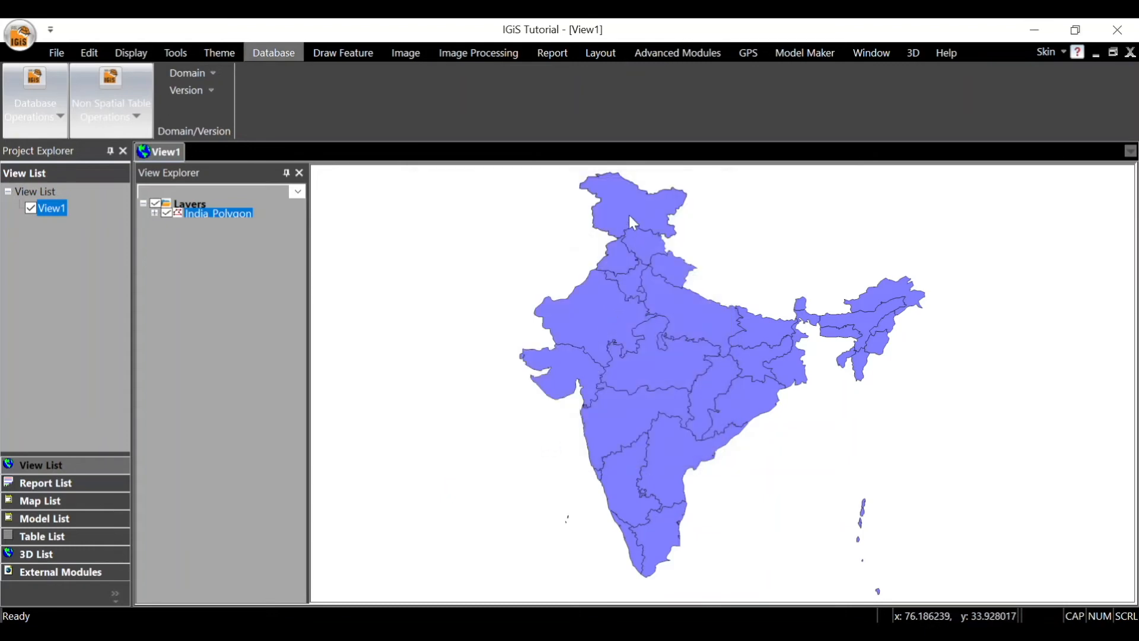
Step: Set the Population of the Jammu and Kashmir polygon to 55432 by editing its attributes from the map
{"action": "left_click", "coordinate": [630, 212]}
{"action": "left_click", "coordinate": [522, 362]}
{"action": "type", "text": "55432"}
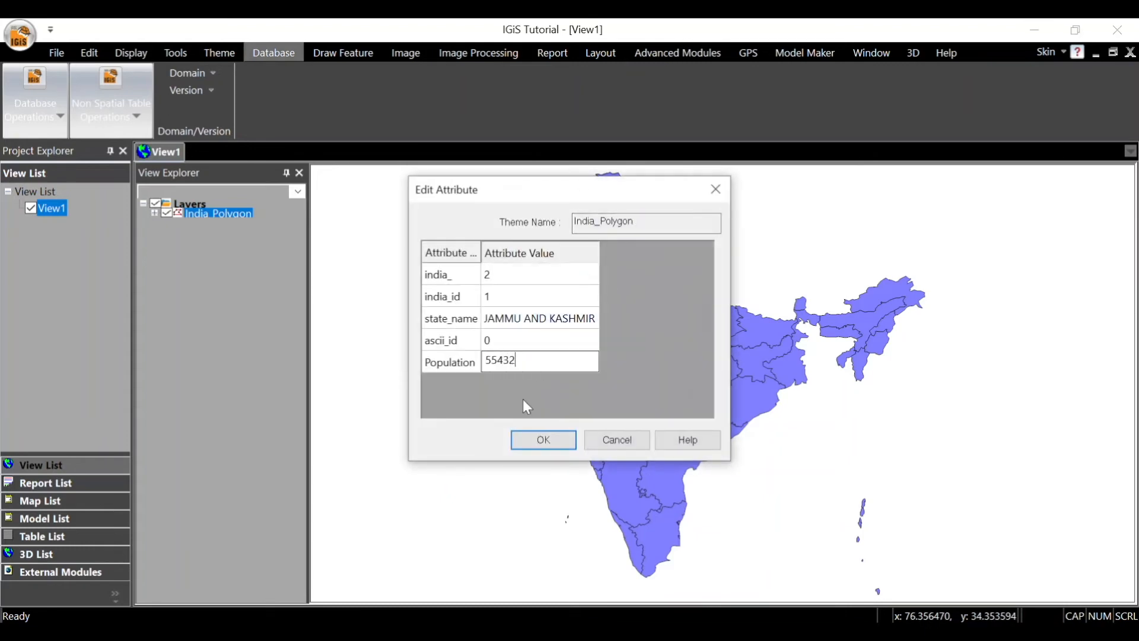
{"action": "left_click", "coordinate": [541, 438]}
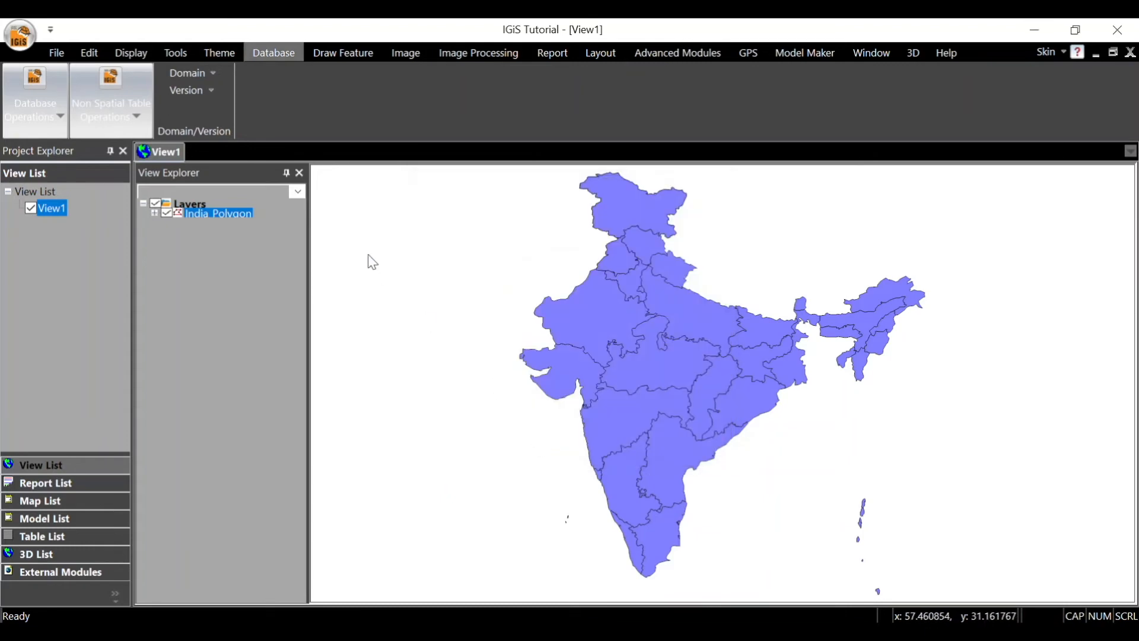
Step: Check the Population values of Jammu and Kashmir, Punjab and Pondicherry in the India_Polygon attribute table, then close it
{"action": "right_click", "coordinate": [236, 212]}
{"action": "left_click", "coordinate": [277, 342]}
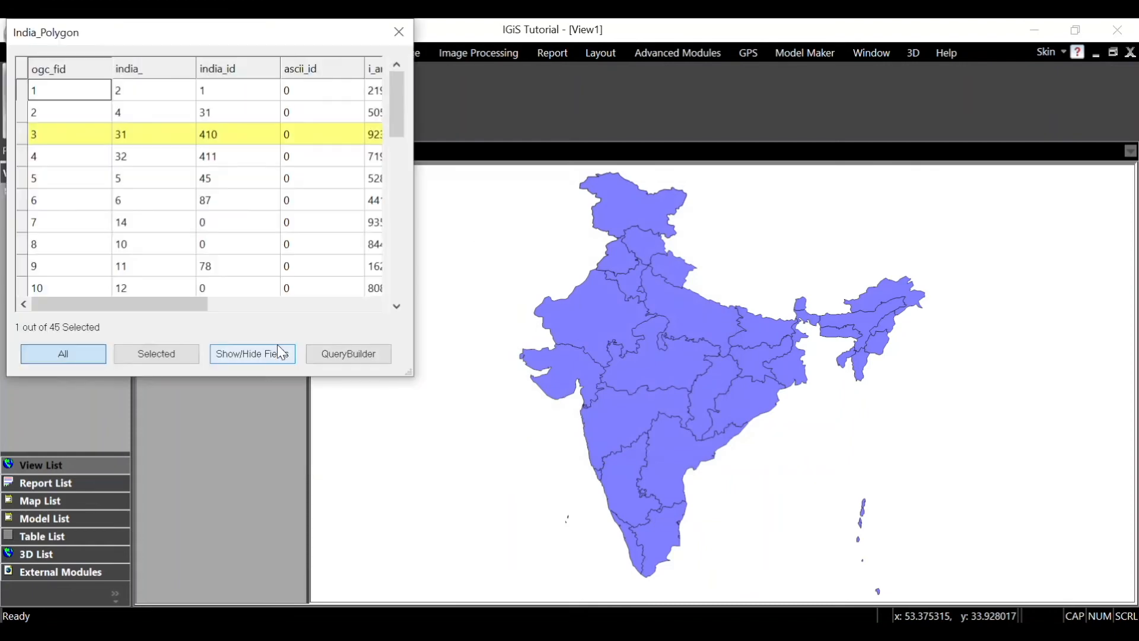
{"action": "left_click_drag", "start_coordinate": [205, 304], "coordinate": [350, 284]}
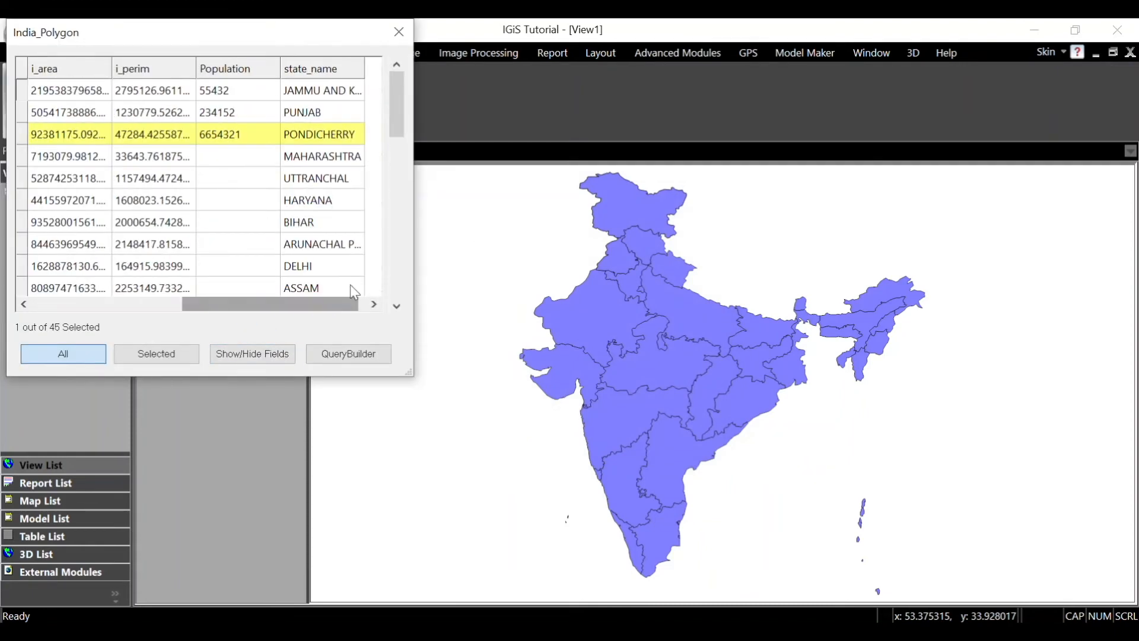
{"action": "left_click", "coordinate": [262, 89]}
{"action": "left_click", "coordinate": [259, 112]}
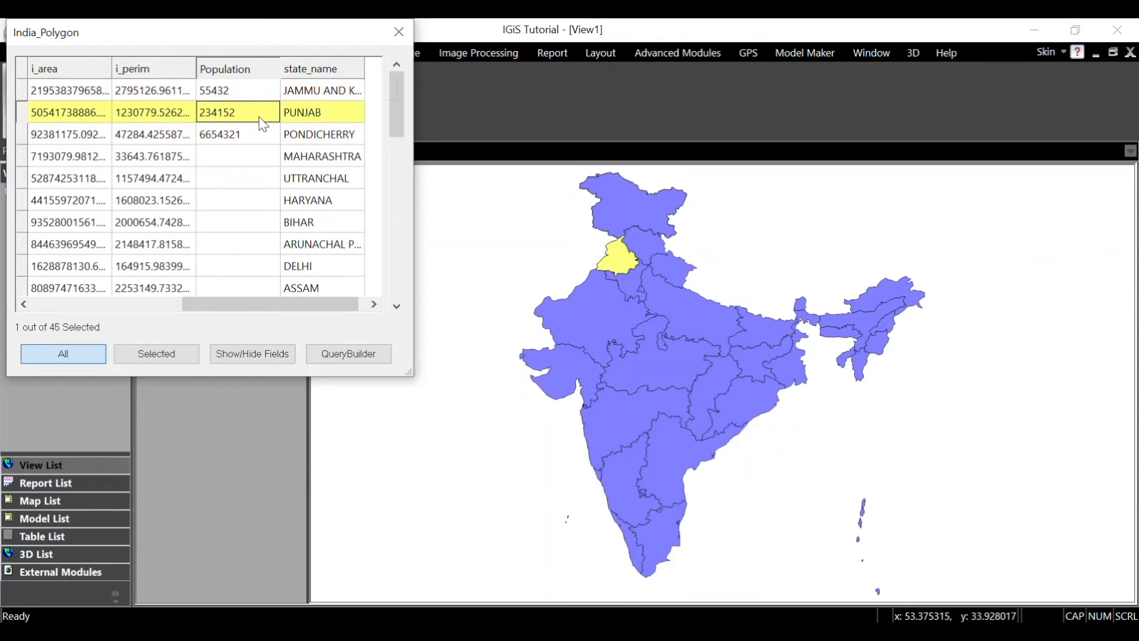
{"action": "left_click", "coordinate": [258, 136]}
{"action": "left_click", "coordinate": [258, 138]}
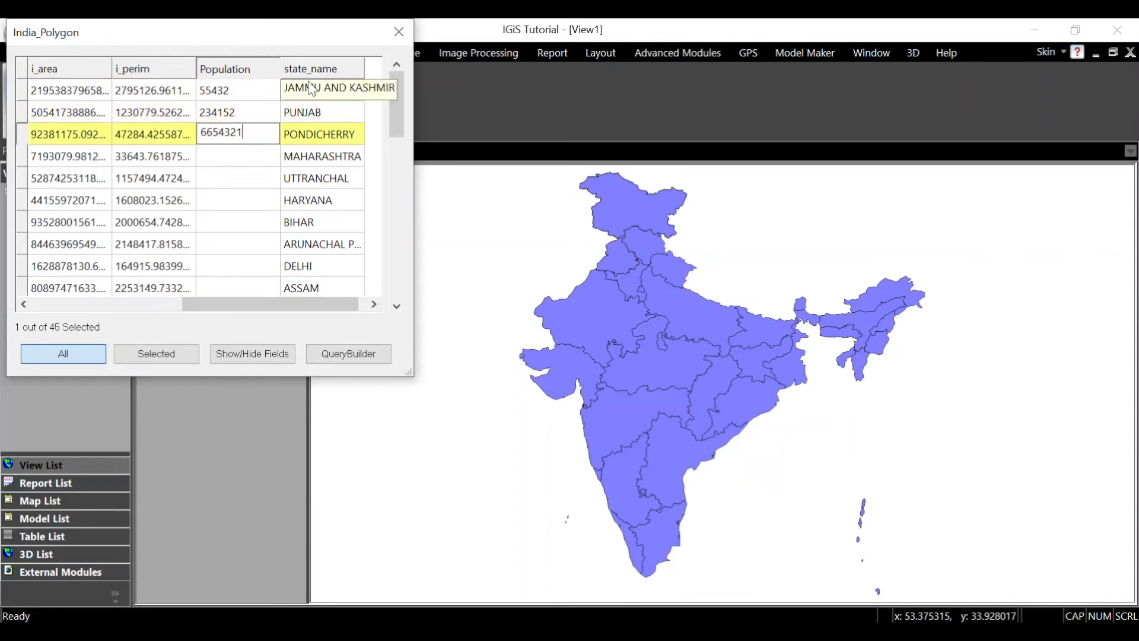
{"action": "left_click", "coordinate": [399, 32]}
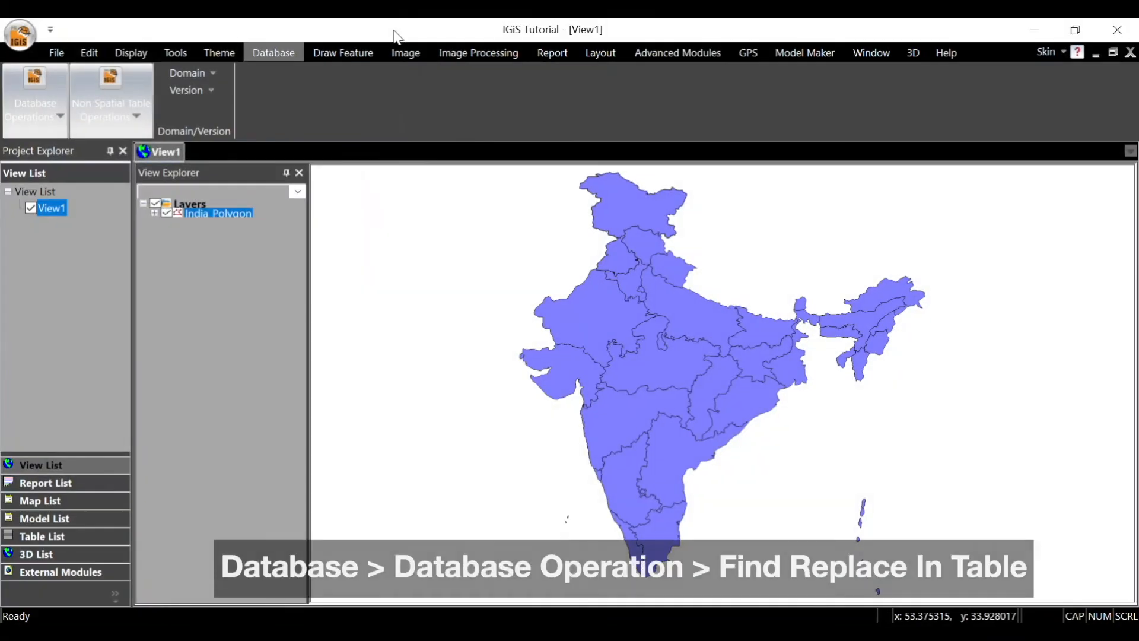
Step: Use Find/Replace in Table on India_Polygon to replace BIHAR with Bihar in the state_name field
{"action": "left_click", "coordinate": [60, 118]}
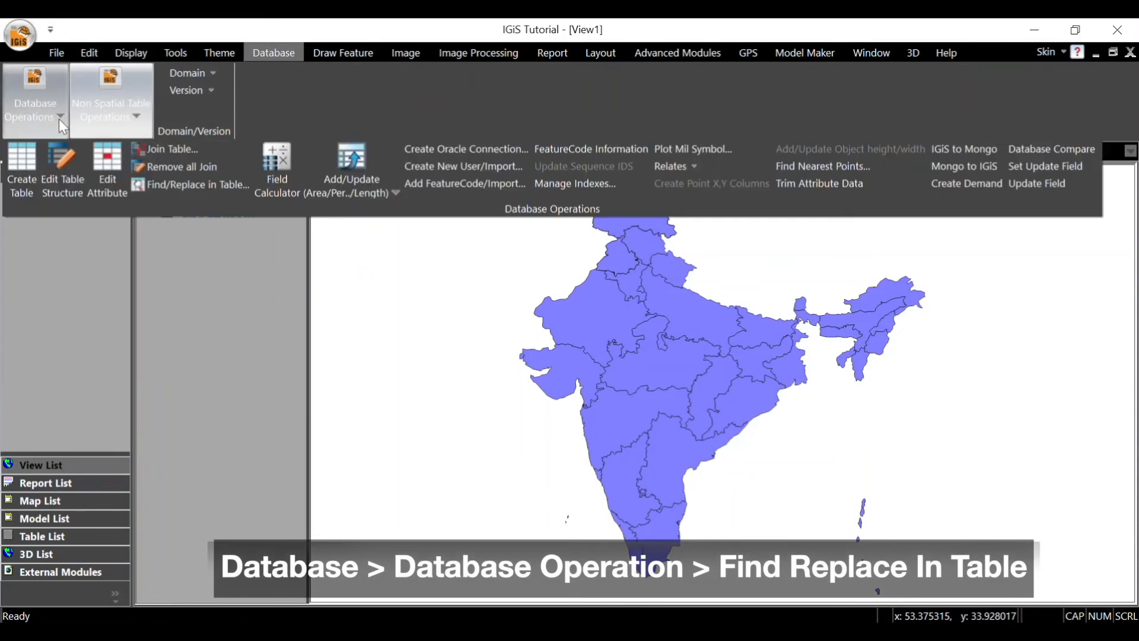
{"action": "left_click", "coordinate": [203, 187]}
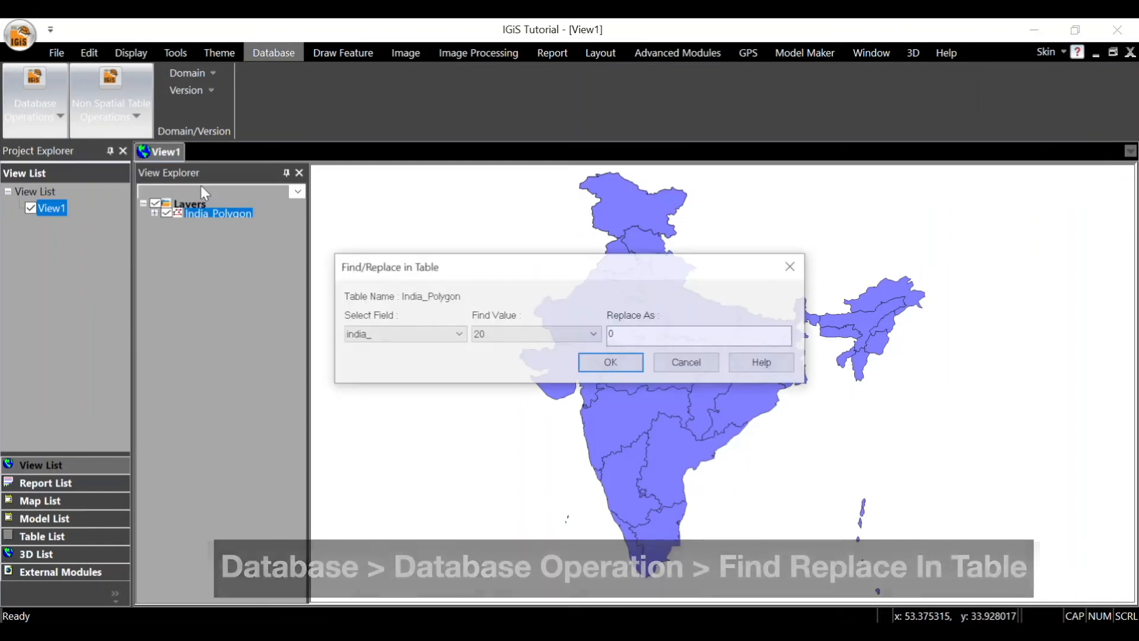
{"action": "left_click", "coordinate": [391, 332]}
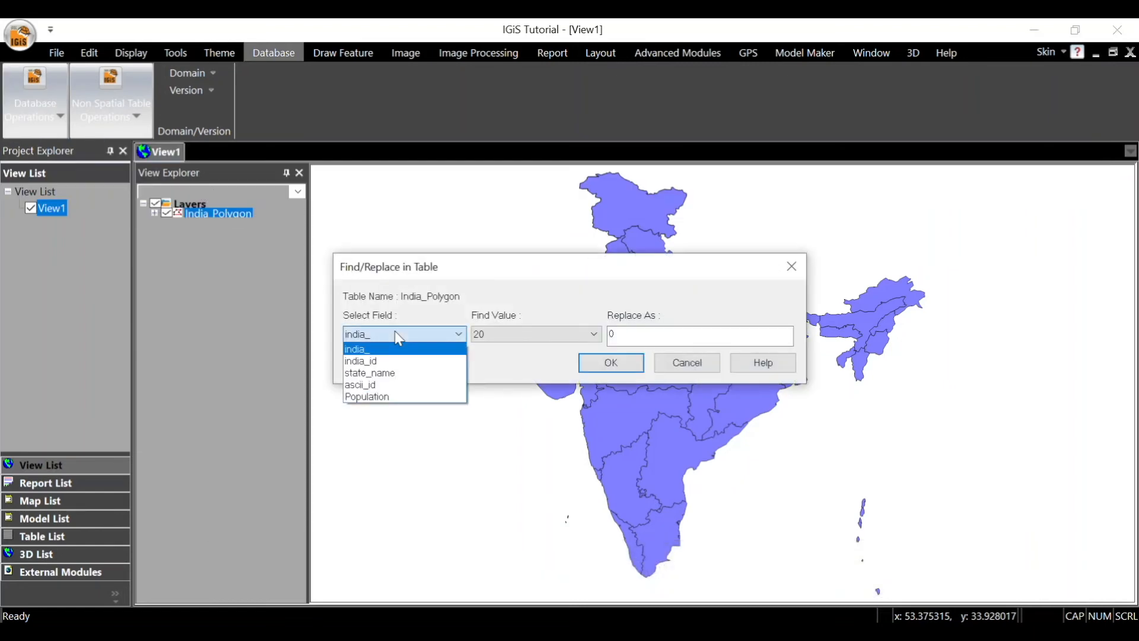
{"action": "left_click", "coordinate": [397, 372]}
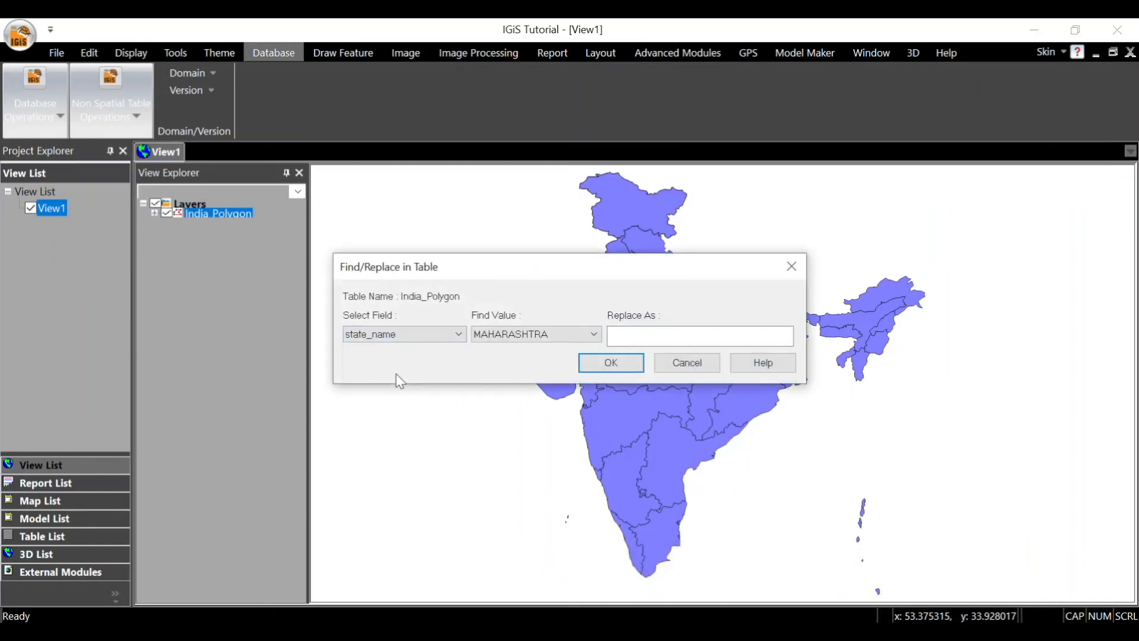
{"action": "left_click", "coordinate": [519, 336]}
{"action": "left_click", "coordinate": [508, 333]}
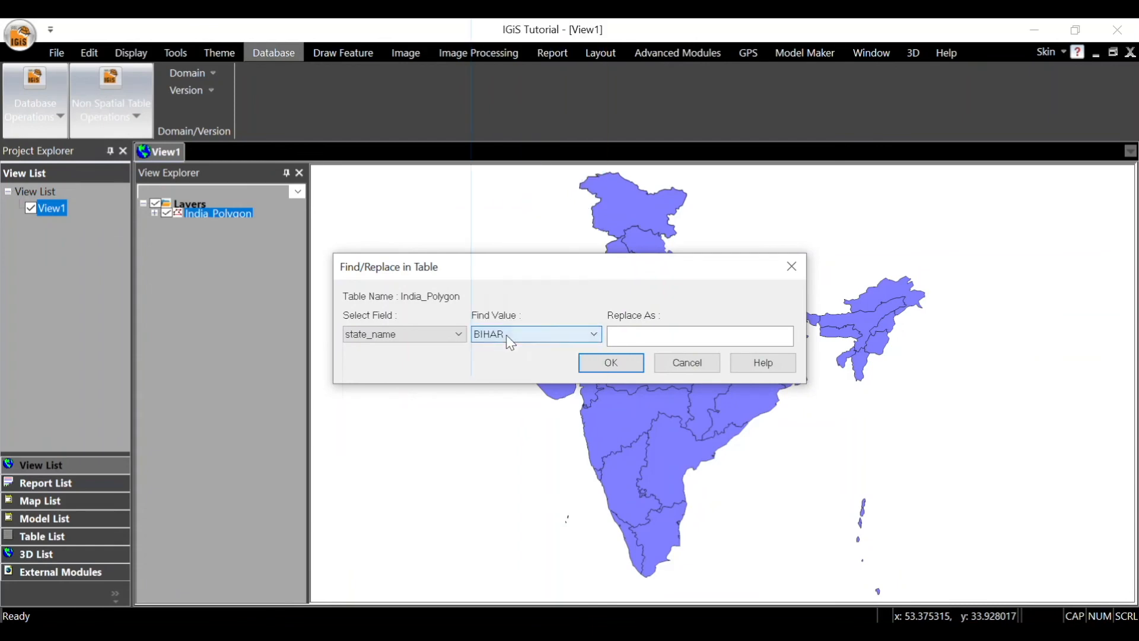
{"action": "left_click", "coordinate": [626, 336]}
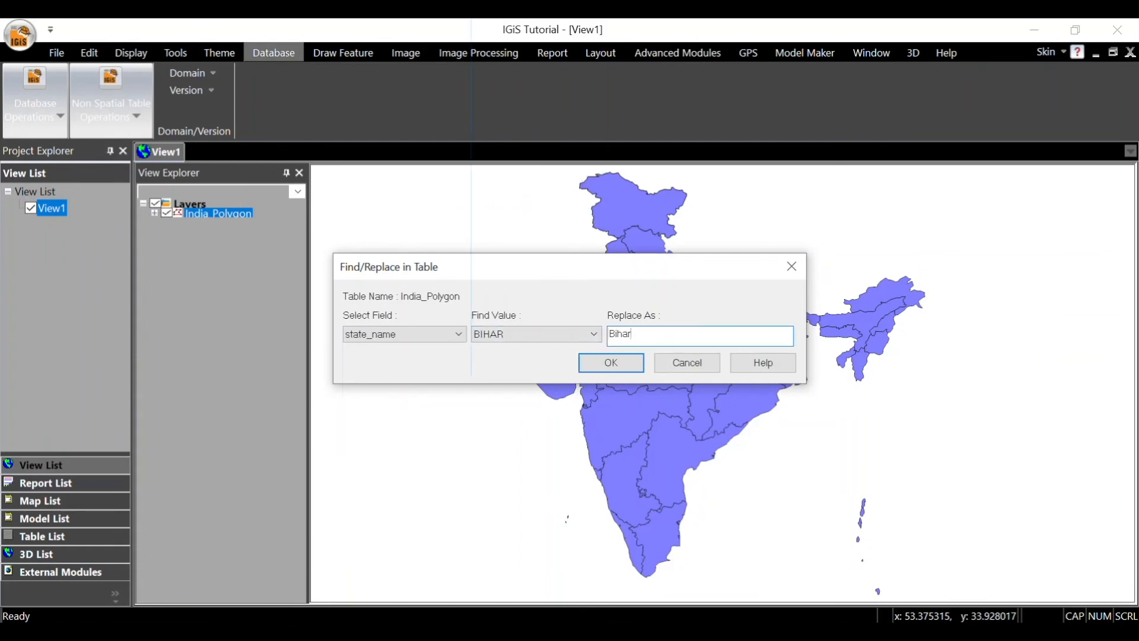
{"action": "left_click", "coordinate": [630, 369]}
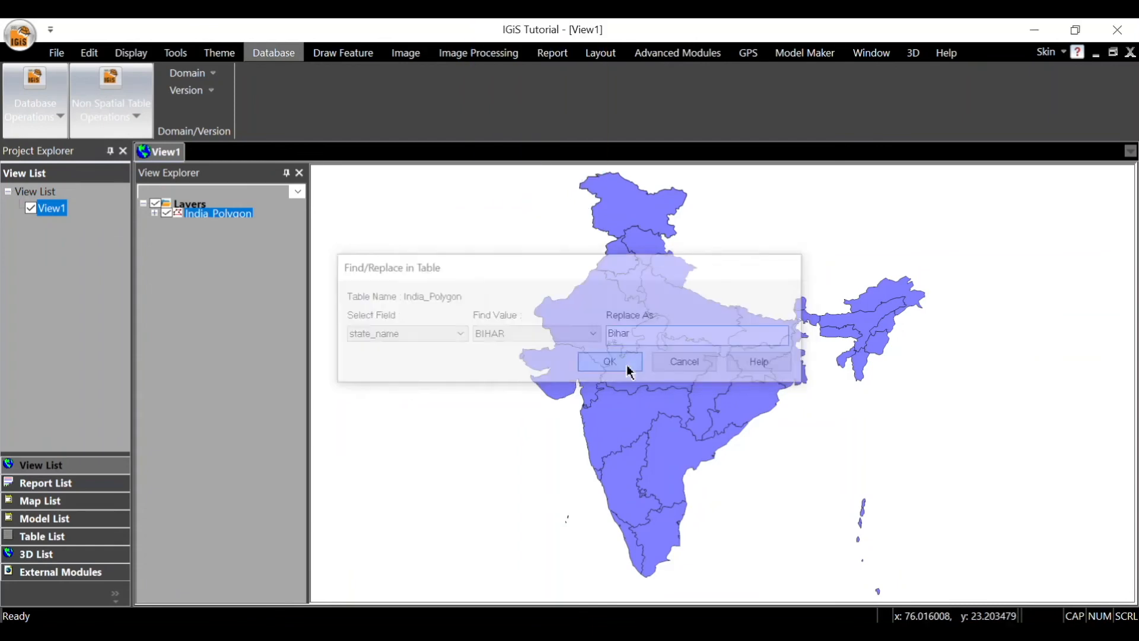
Step: Use Find/Replace in Table to replace the value 55432 with 123456 in the Population field
{"action": "left_click", "coordinate": [459, 333]}
{"action": "left_click", "coordinate": [427, 399]}
{"action": "left_click", "coordinate": [506, 332]}
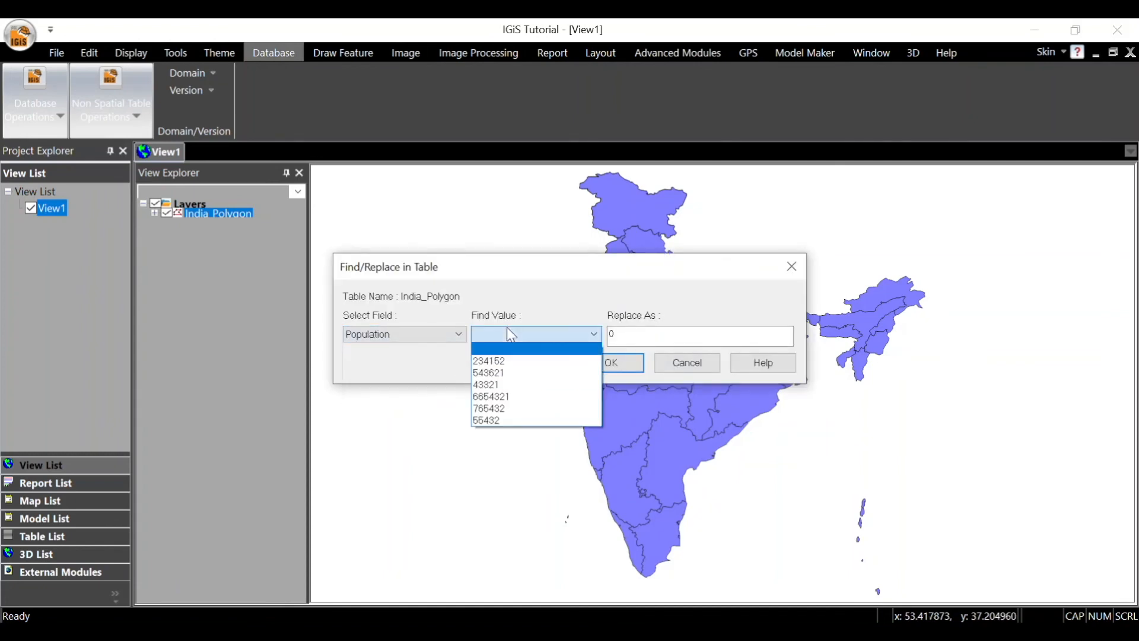
{"action": "left_click", "coordinate": [507, 411]}
{"action": "left_click", "coordinate": [620, 334]}
{"action": "double_click", "coordinate": [620, 334]}
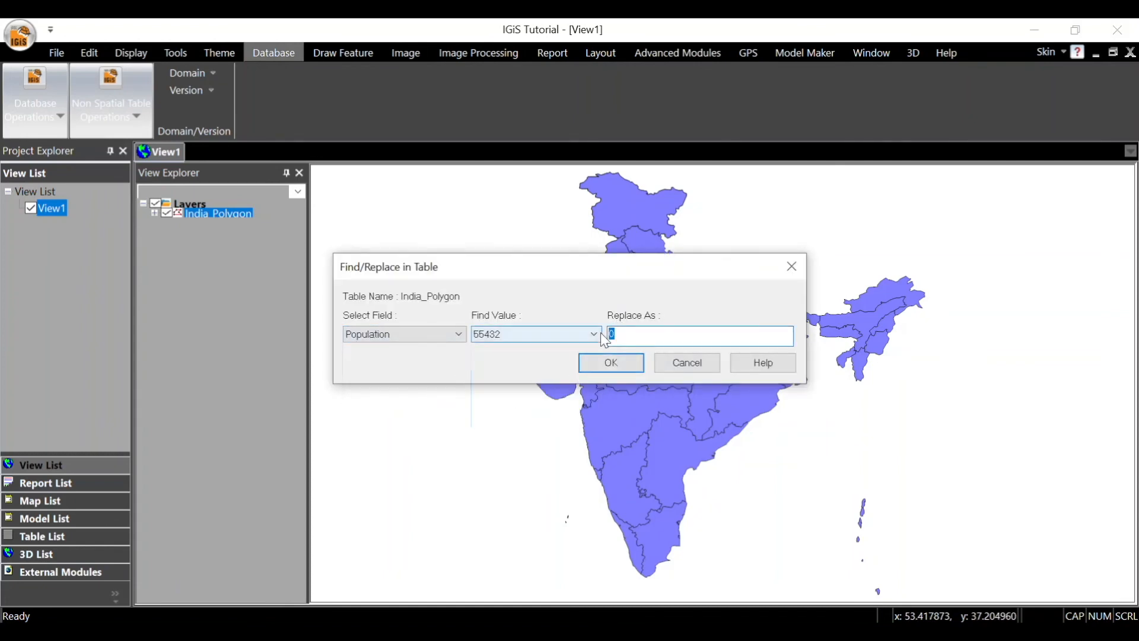
{"action": "type", "text": "123456"}
{"action": "left_click", "coordinate": [604, 370]}
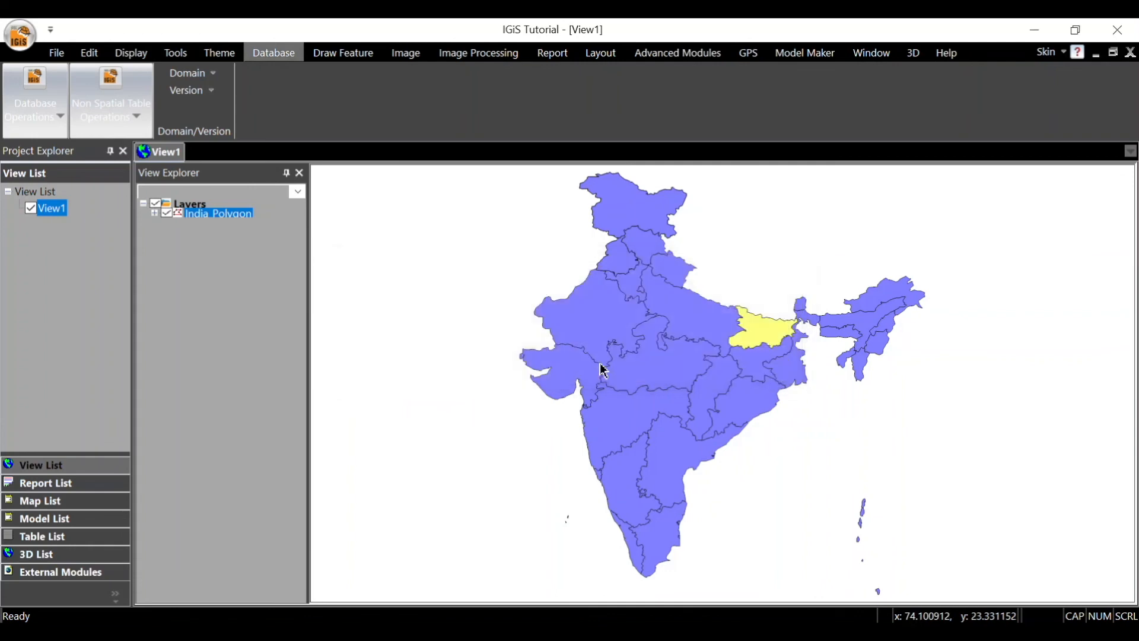
Step: Review the replaced Population and state_name values in the India_Polygon attribute table, select the Jammu and Kashmir record, and close the table
{"action": "right_click", "coordinate": [244, 217]}
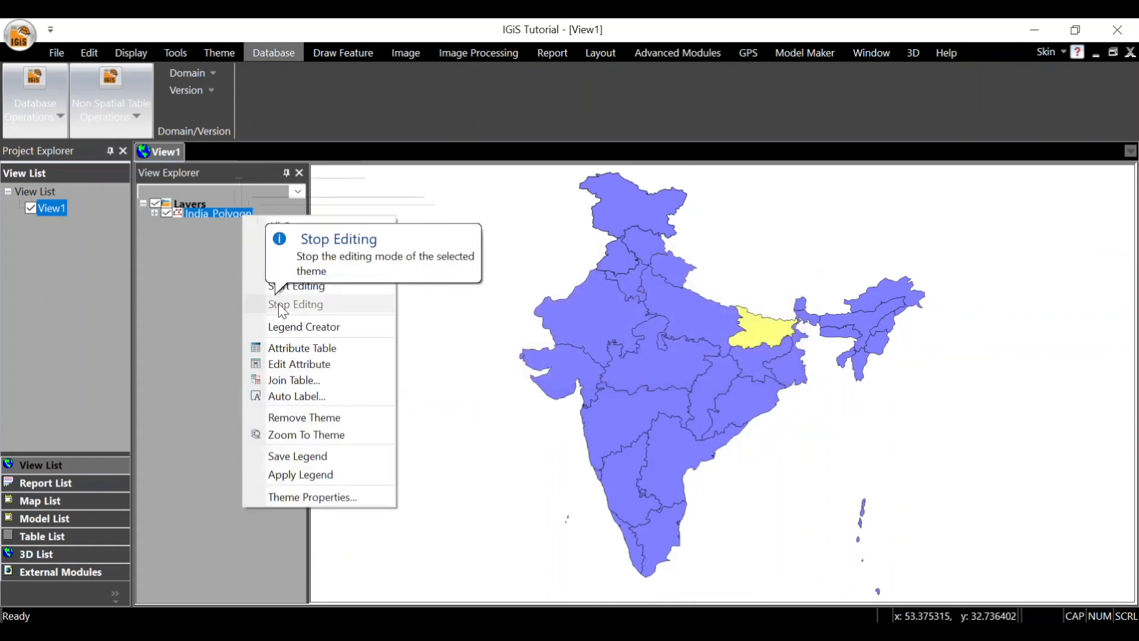
{"action": "left_click", "coordinate": [295, 350]}
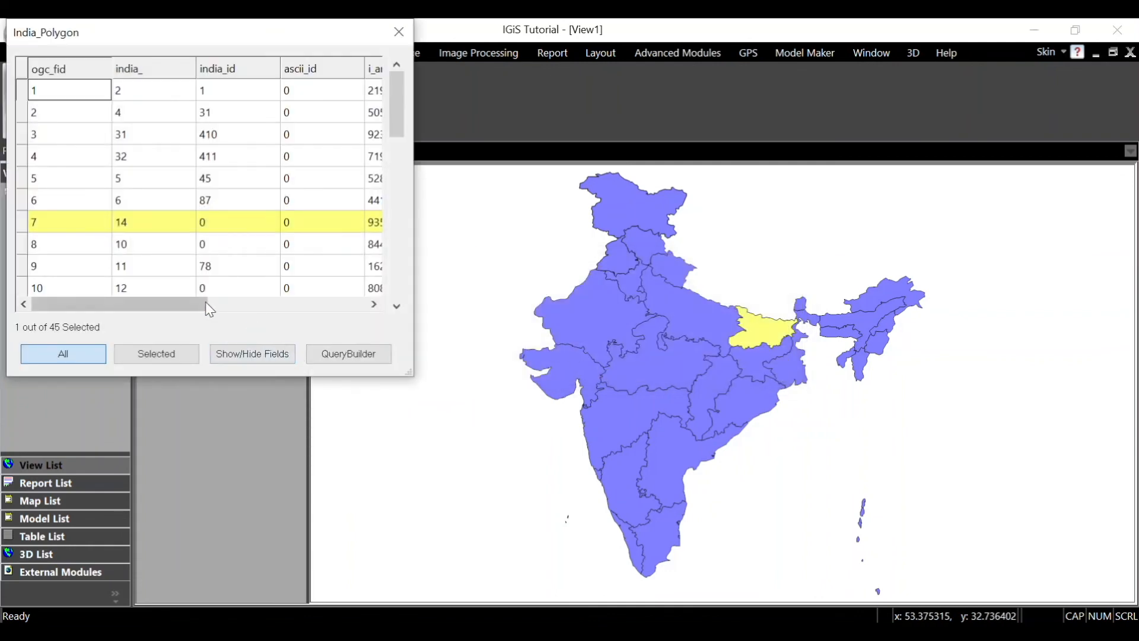
{"action": "left_click_drag", "start_coordinate": [205, 303], "coordinate": [364, 308]}
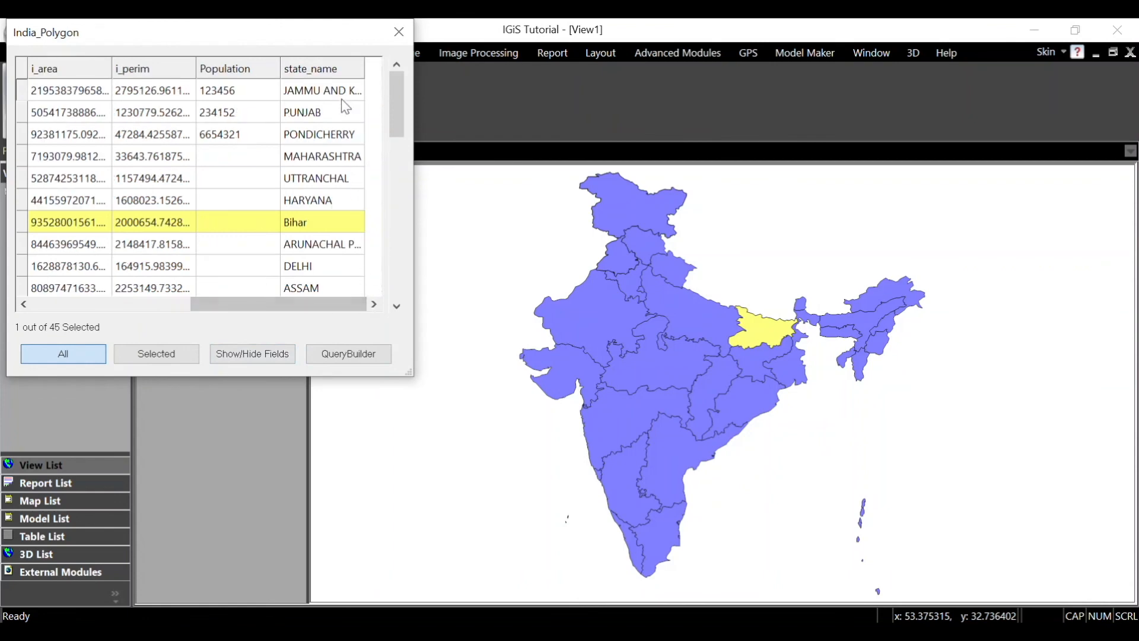
{"action": "left_click", "coordinate": [270, 100]}
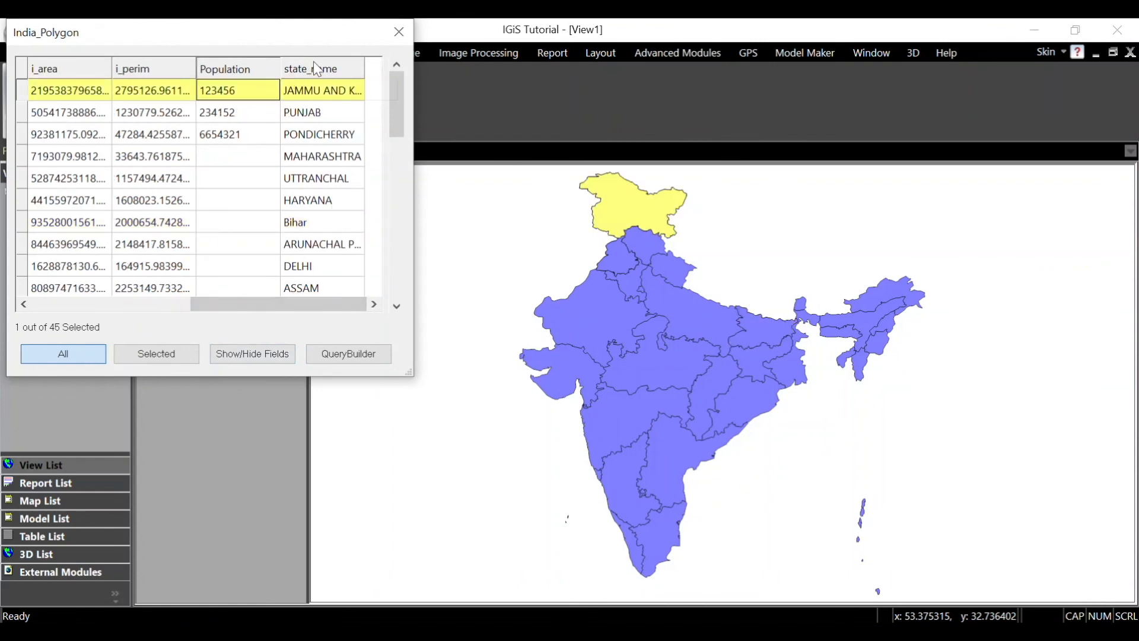
{"action": "left_click", "coordinate": [400, 29]}
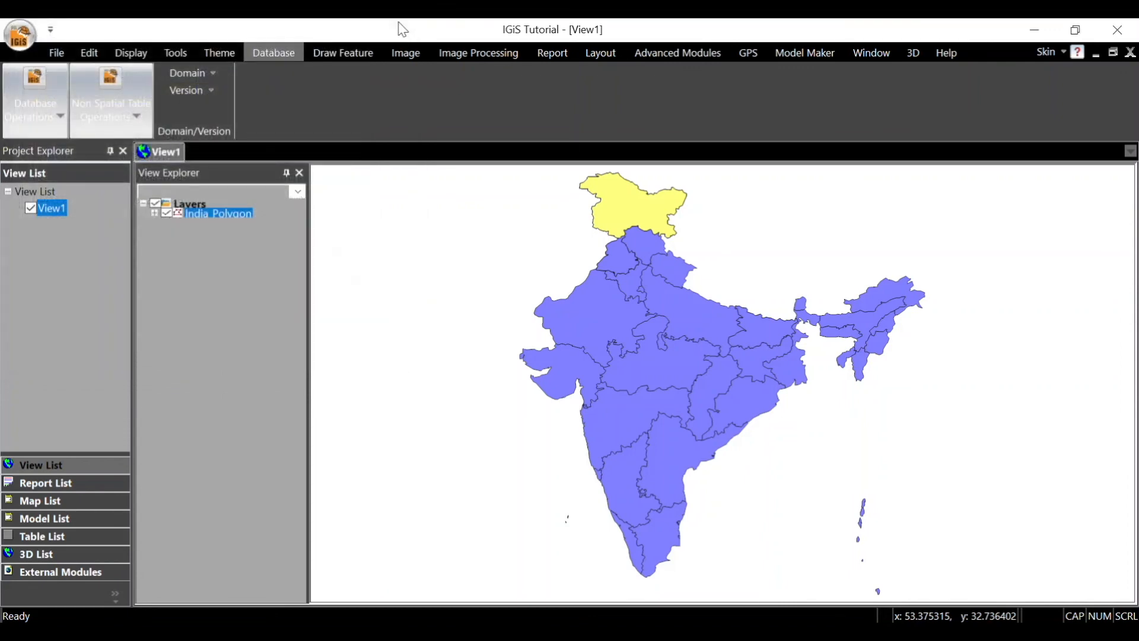
{"action": "right_click", "coordinate": [736, 516]}
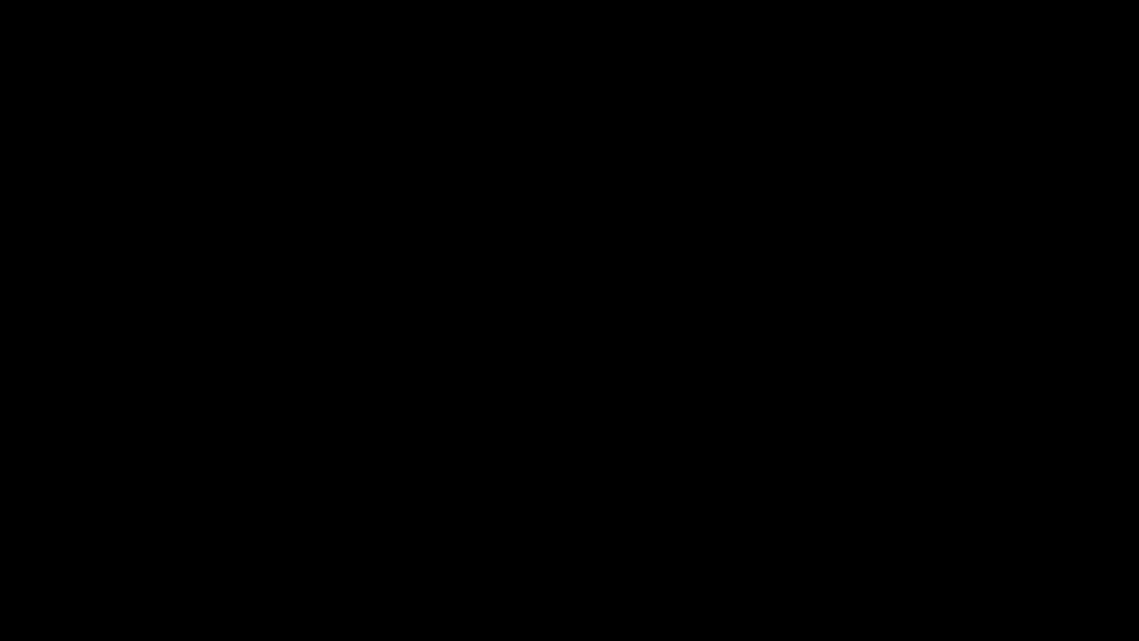